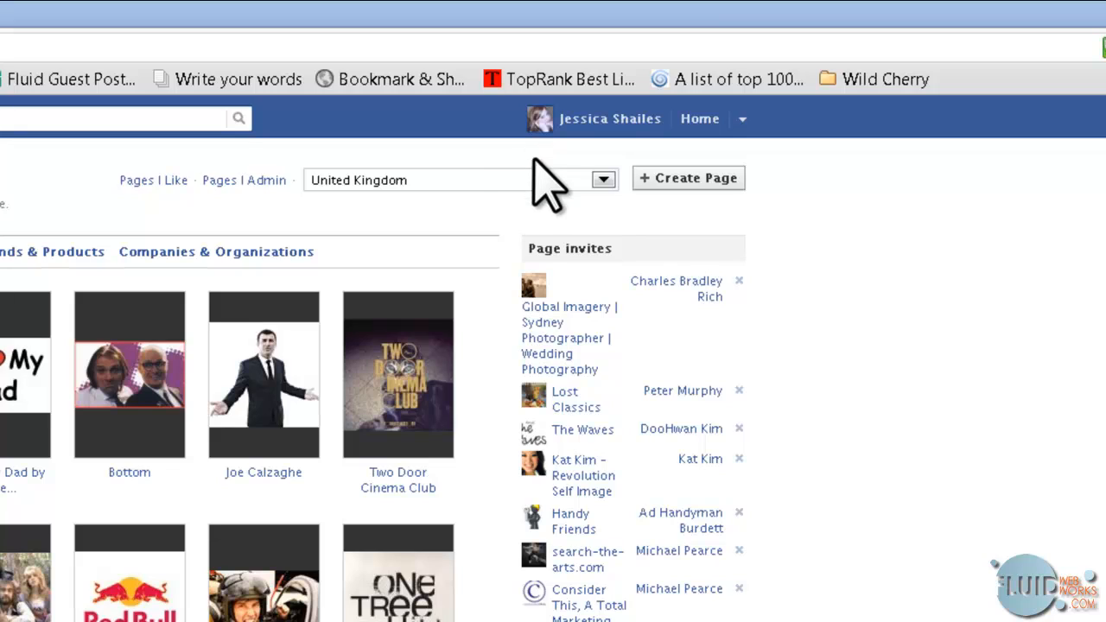
- Start creating a new Facebook Page from the Discover Facebook Pages directory
{"action": "left_click", "coordinate": [465, 178]}
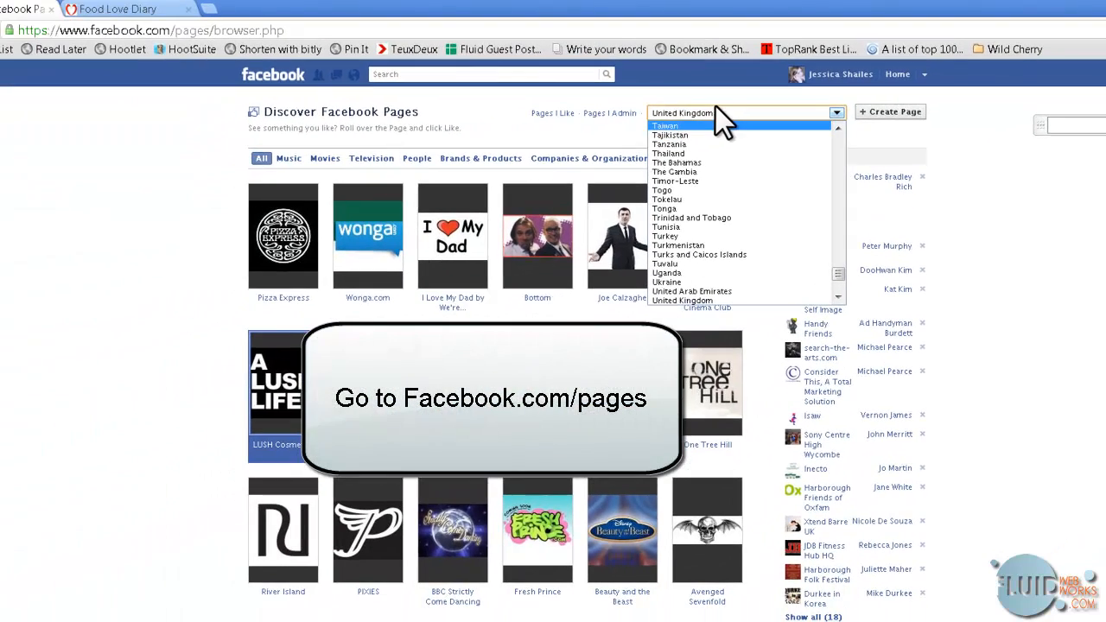
{"action": "left_click", "coordinate": [574, 131]}
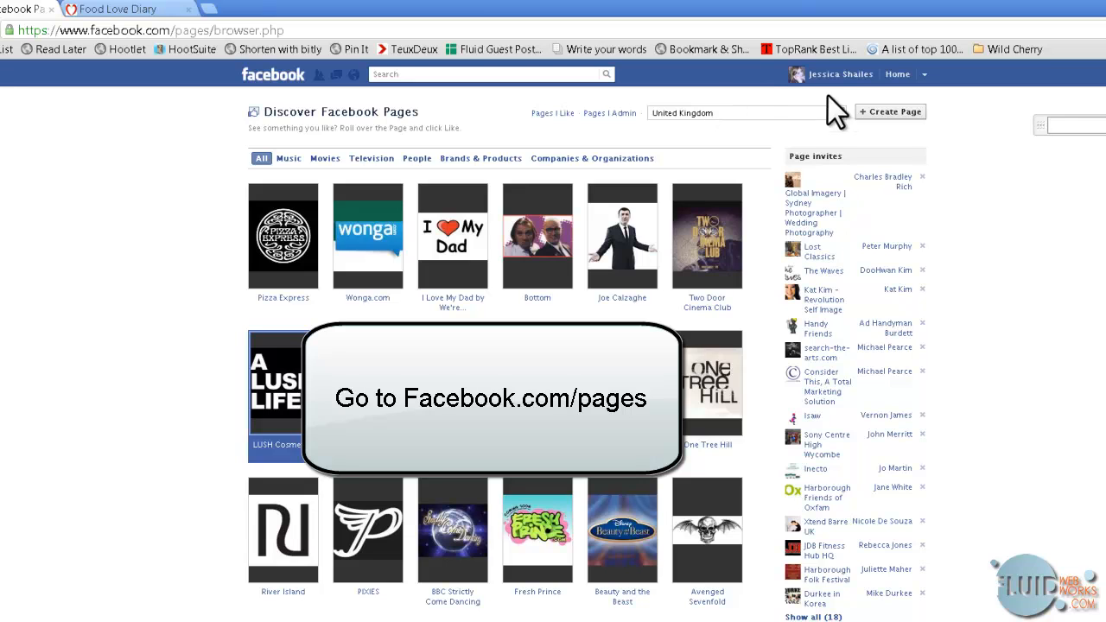
{"action": "left_click", "coordinate": [913, 118]}
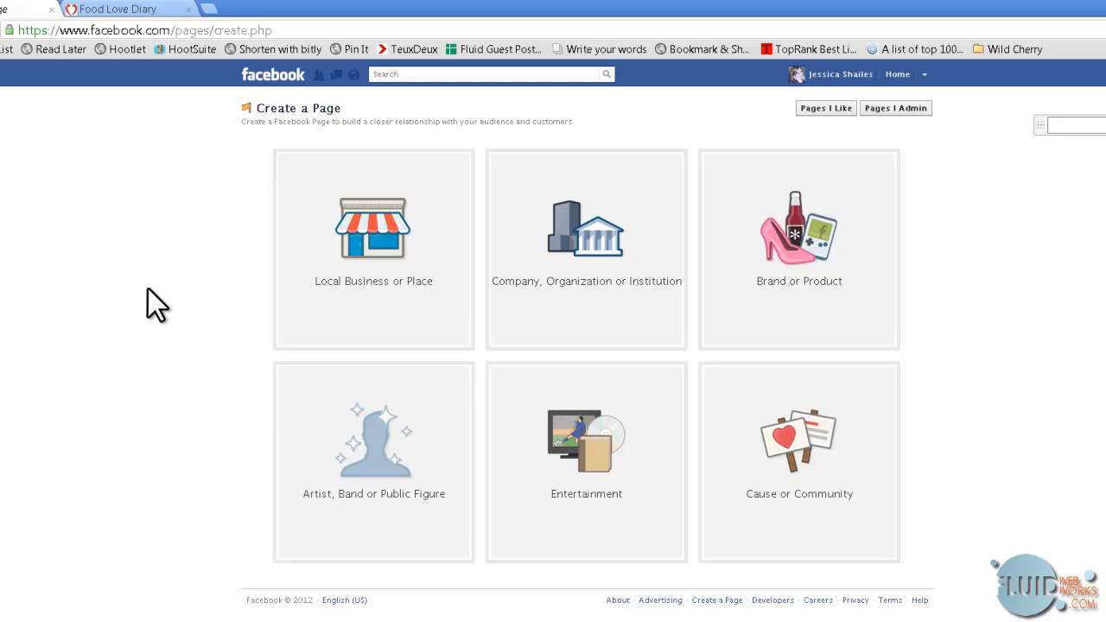
- Check the Food Love Diary website and create a Cause or Community page named Food Love Diary, agreeing to the Facebook Pages Terms
{"action": "left_click", "coordinate": [134, 8]}
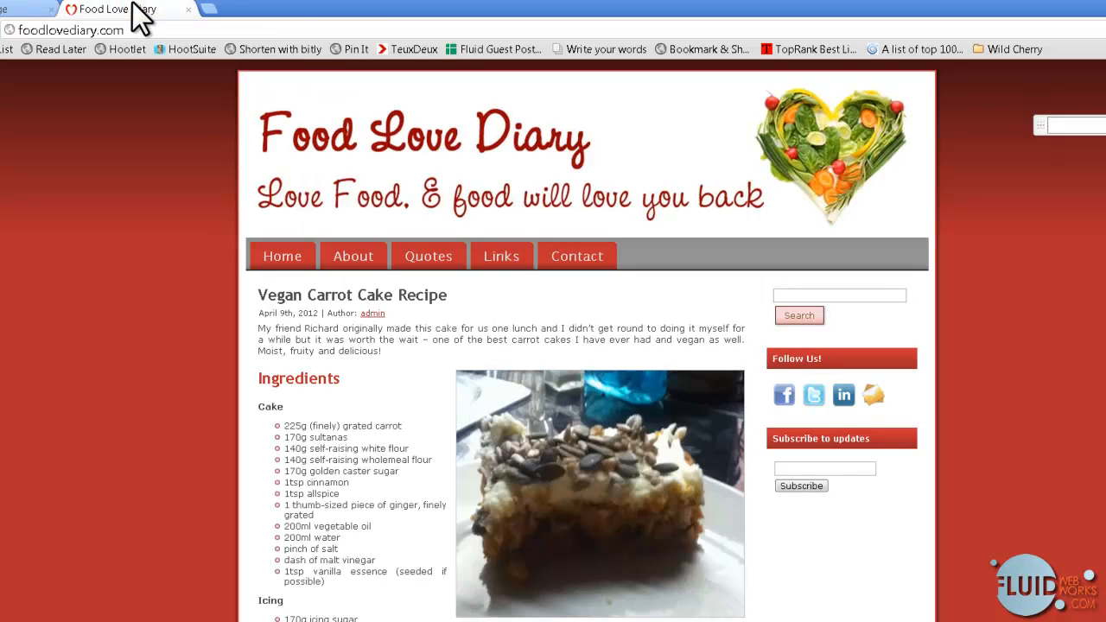
{"action": "left_click", "coordinate": [20, 10]}
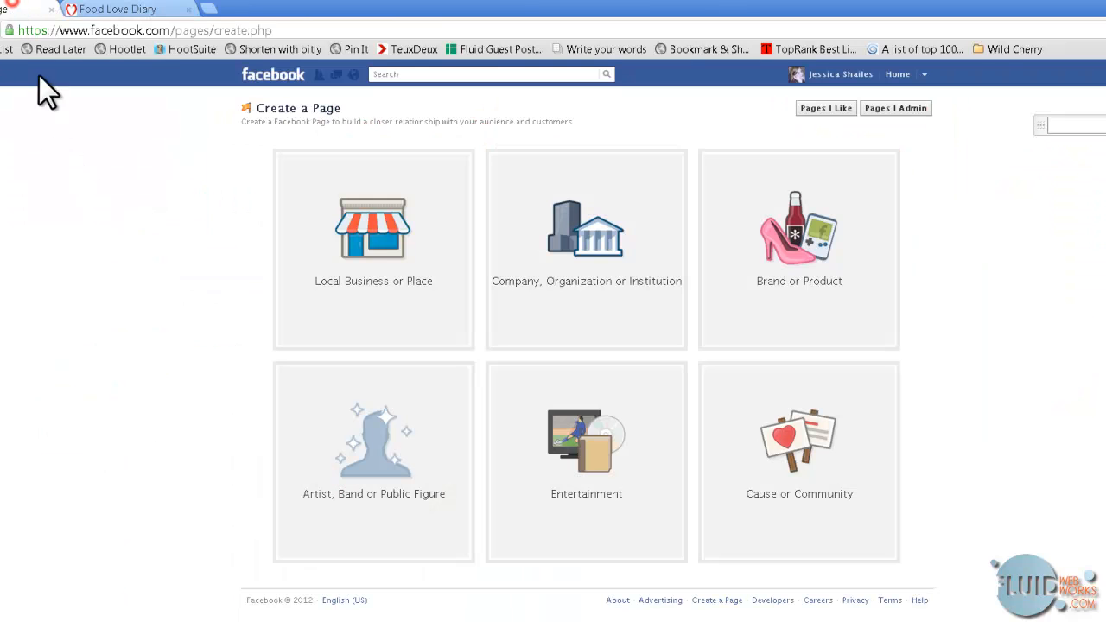
{"action": "left_click", "coordinate": [788, 467]}
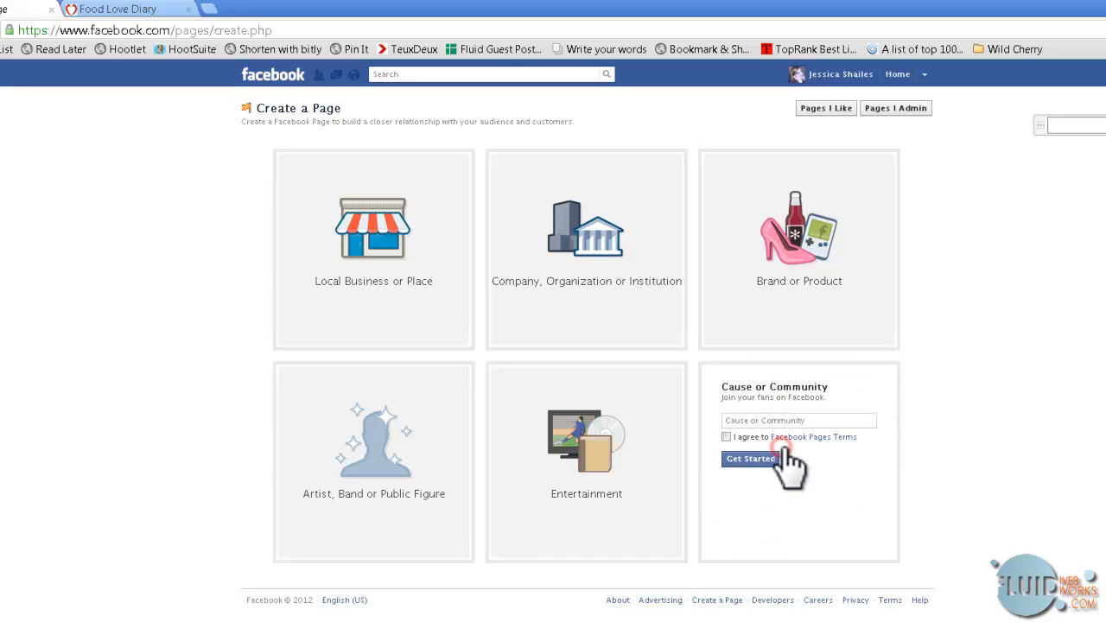
{"action": "left_click", "coordinate": [752, 423]}
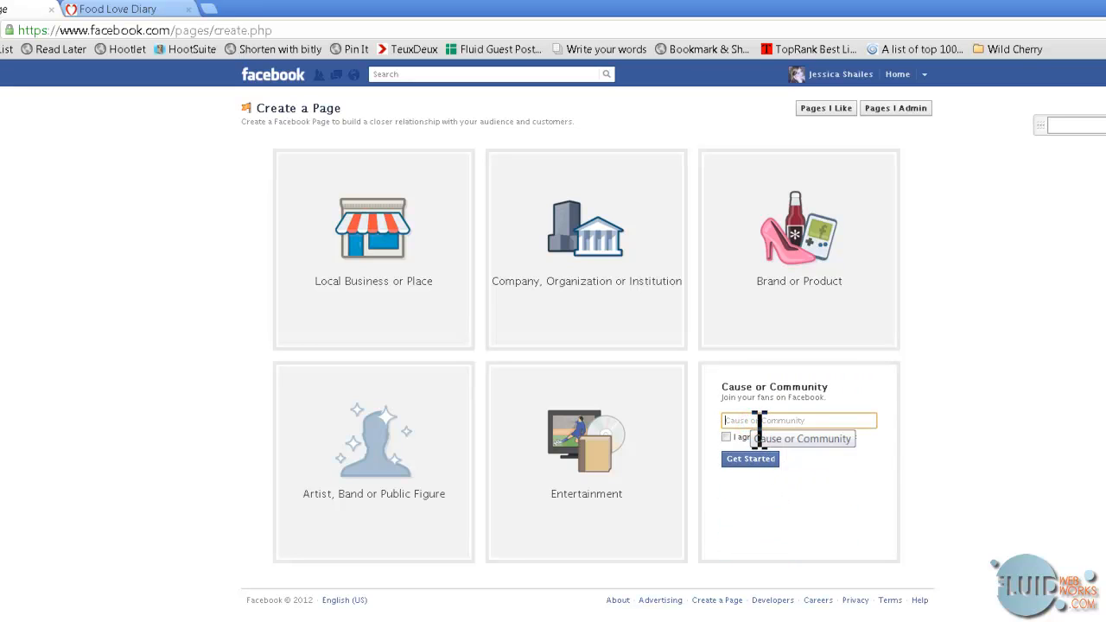
{"action": "type", "text": "Food Love Diary"}
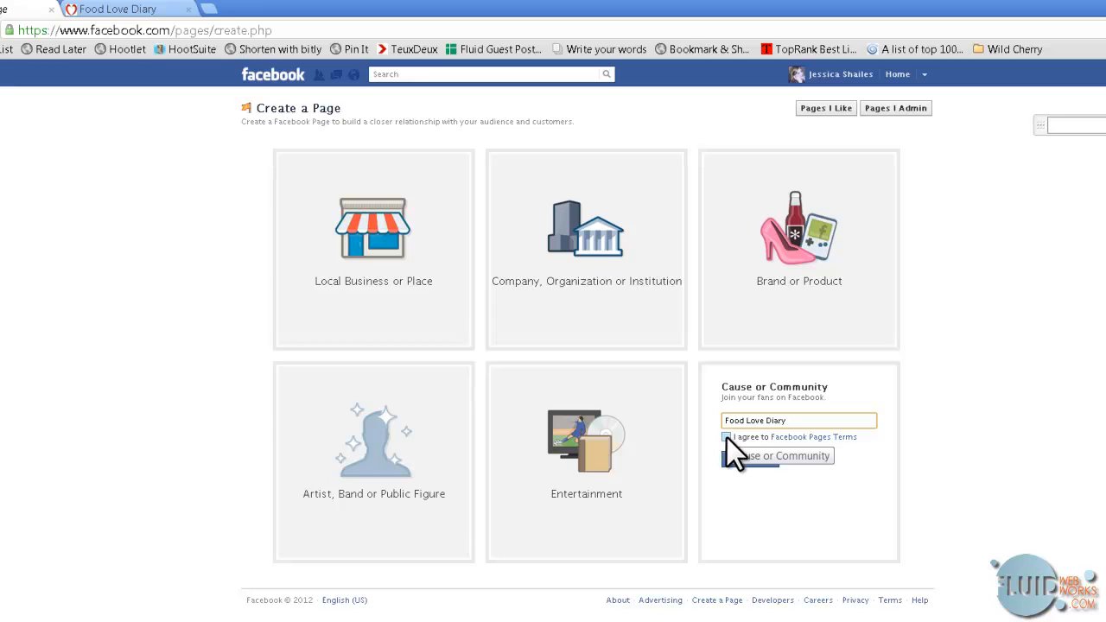
{"action": "left_click", "coordinate": [727, 436]}
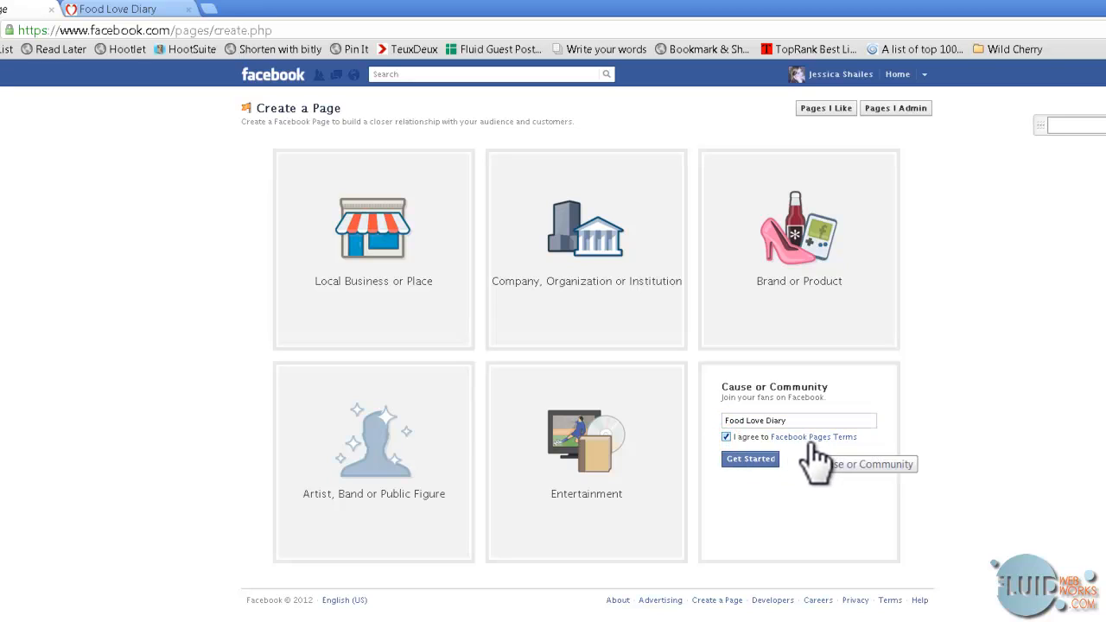
{"action": "left_click", "coordinate": [741, 460]}
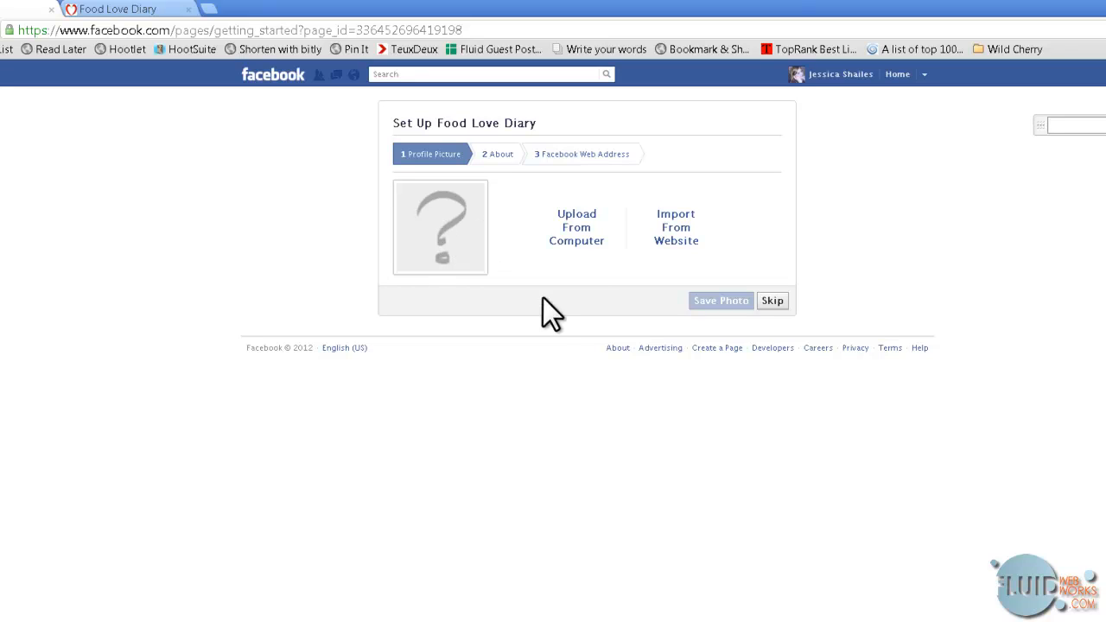
- Upload the FoodLove PNG from the Desktop as the page's profile picture and continue to the About stage
{"action": "left_click", "coordinate": [574, 229]}
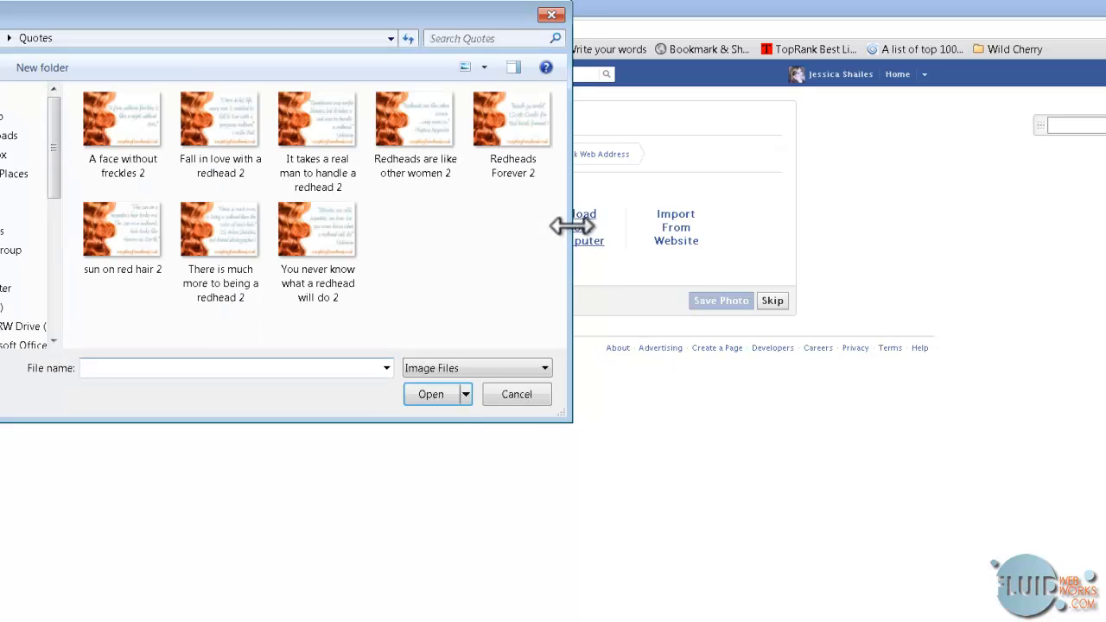
{"action": "left_click", "coordinate": [26, 116]}
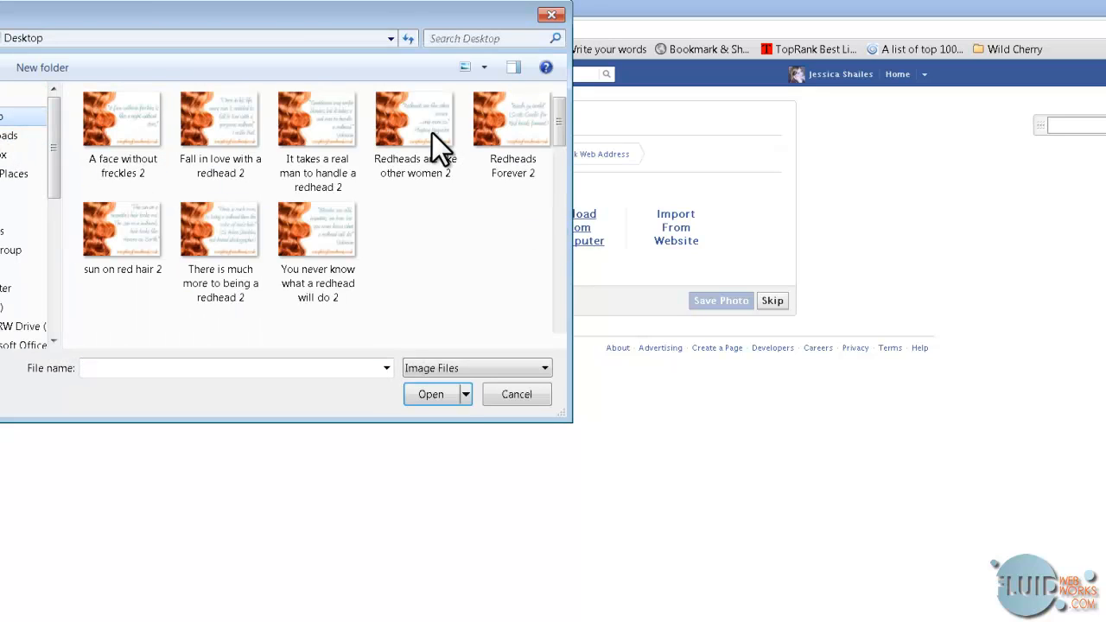
{"action": "left_click_drag", "start_coordinate": [556, 149], "coordinate": [553, 236]}
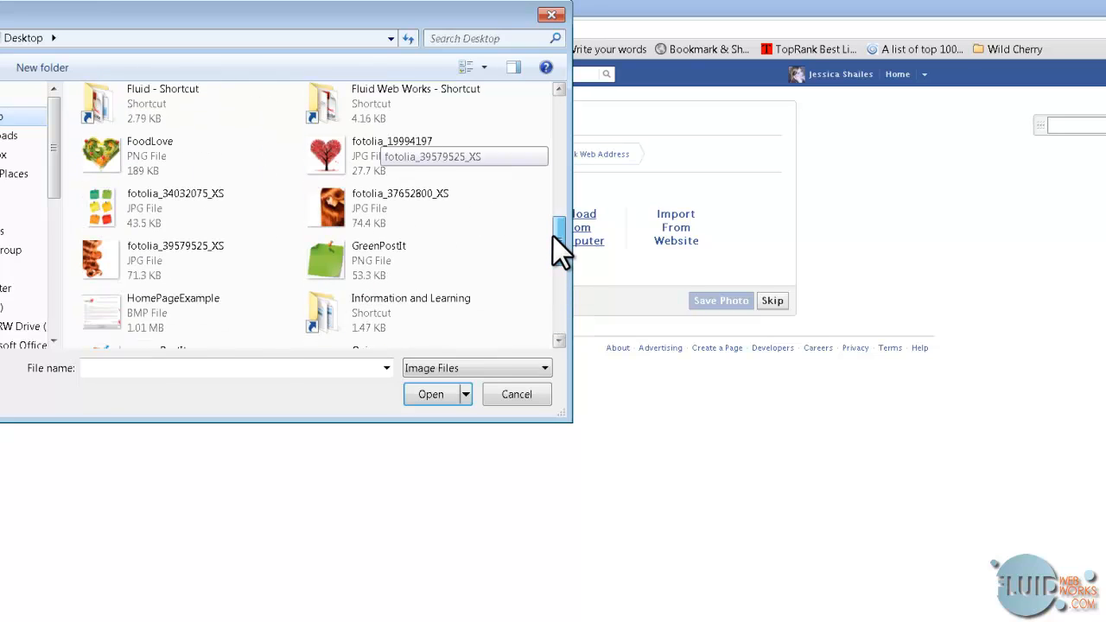
{"action": "double_click", "coordinate": [154, 159]}
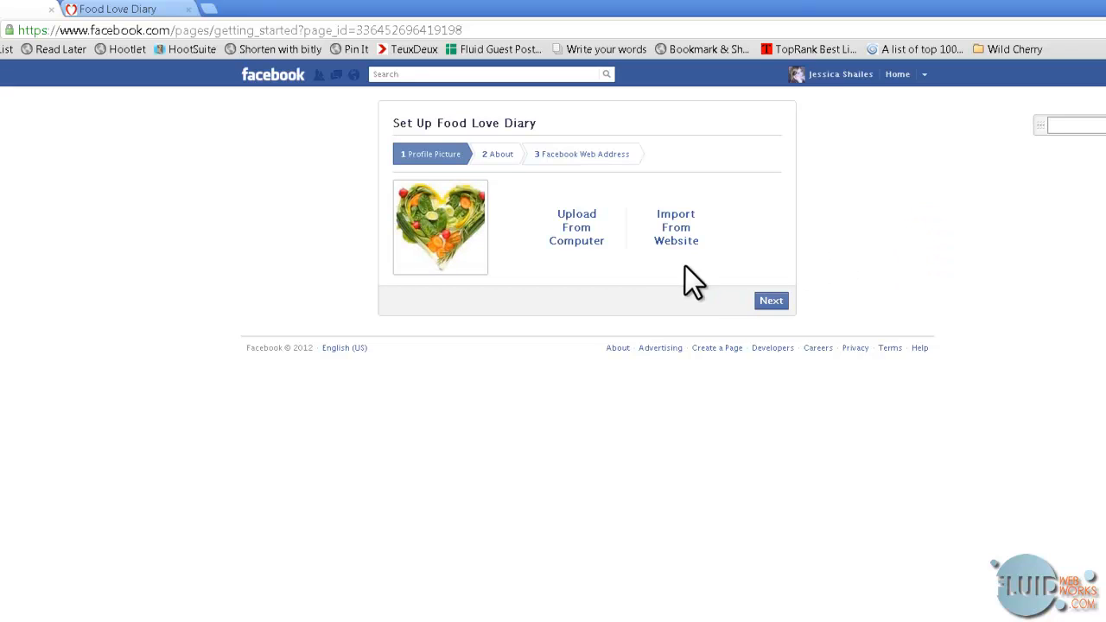
{"action": "left_click", "coordinate": [766, 296]}
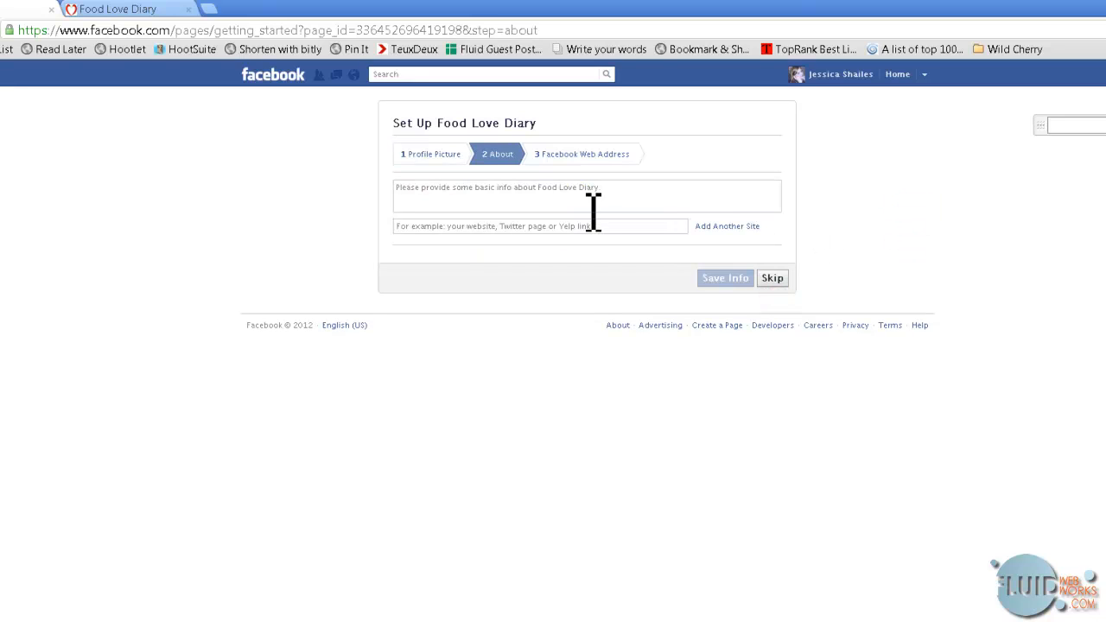
{"action": "left_click", "coordinate": [512, 200]}
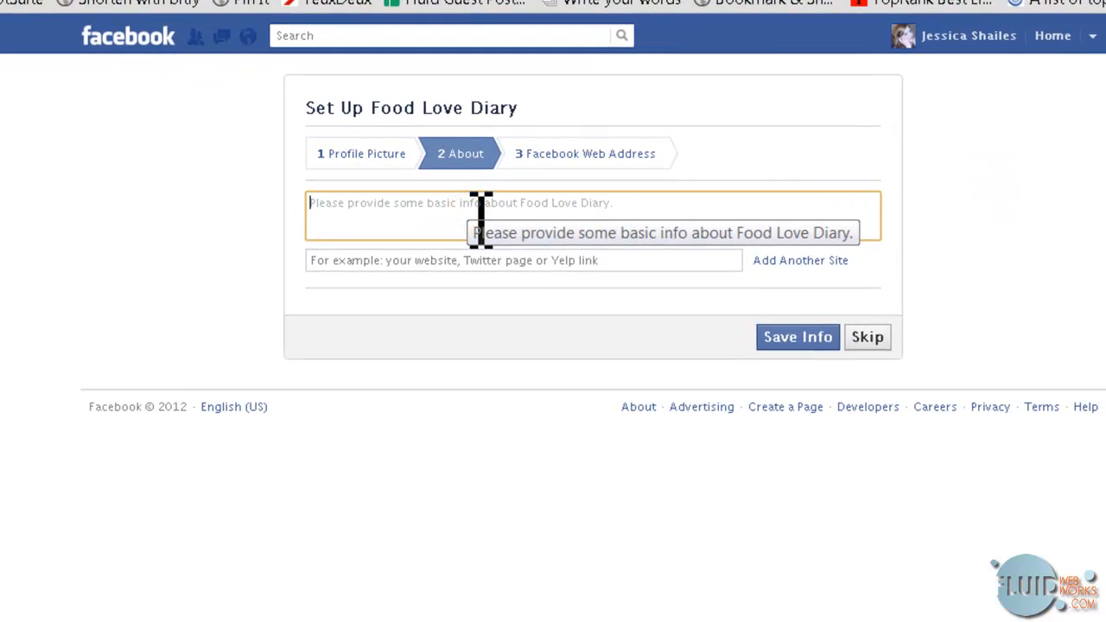
{"action": "left_click", "coordinate": [407, 264]}
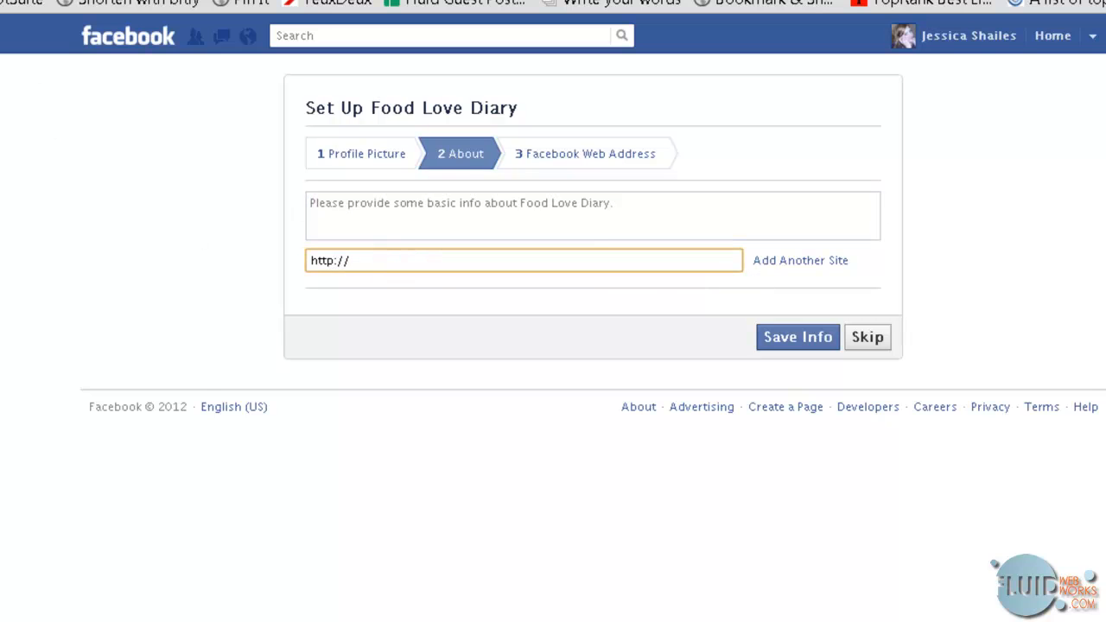
{"action": "key", "text": "ctrl+Tab"}
{"action": "key", "text": "ctrl+shift+Tab"}
{"action": "left_click", "coordinate": [391, 242]}
{"action": "triple_click", "coordinate": [385, 259]}
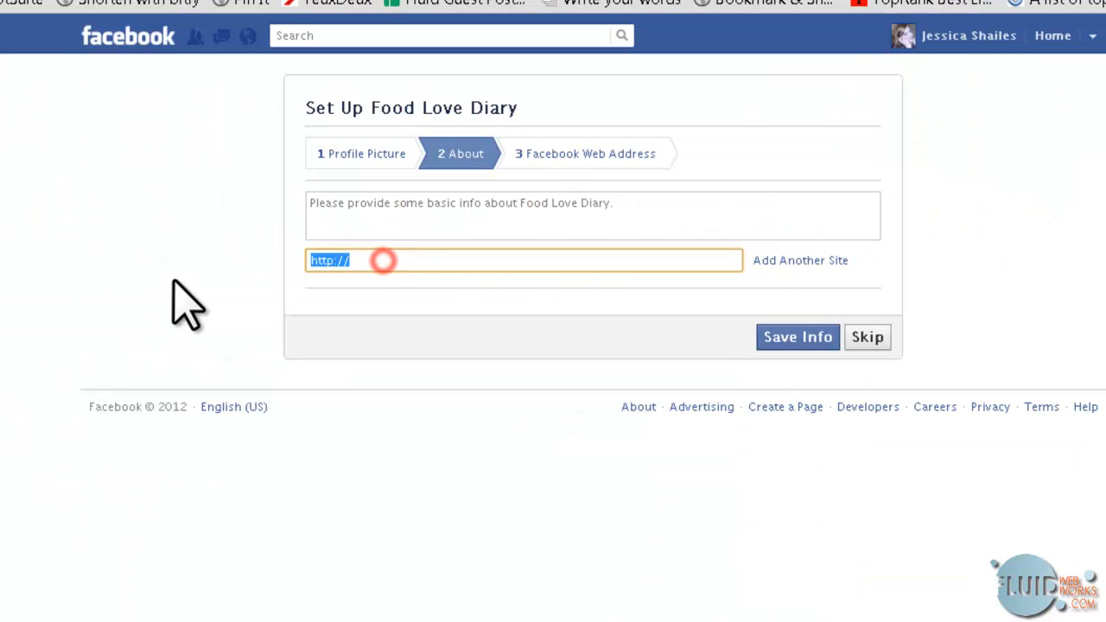
{"action": "type", "text": "http://foodlovediary.com/"}
- Save a description "Sharing recipes, hints and tips on leading a pesci vegan lifestyle" with a joking note on eating fish but no meat or dairy
{"action": "left_click", "coordinate": [371, 220]}
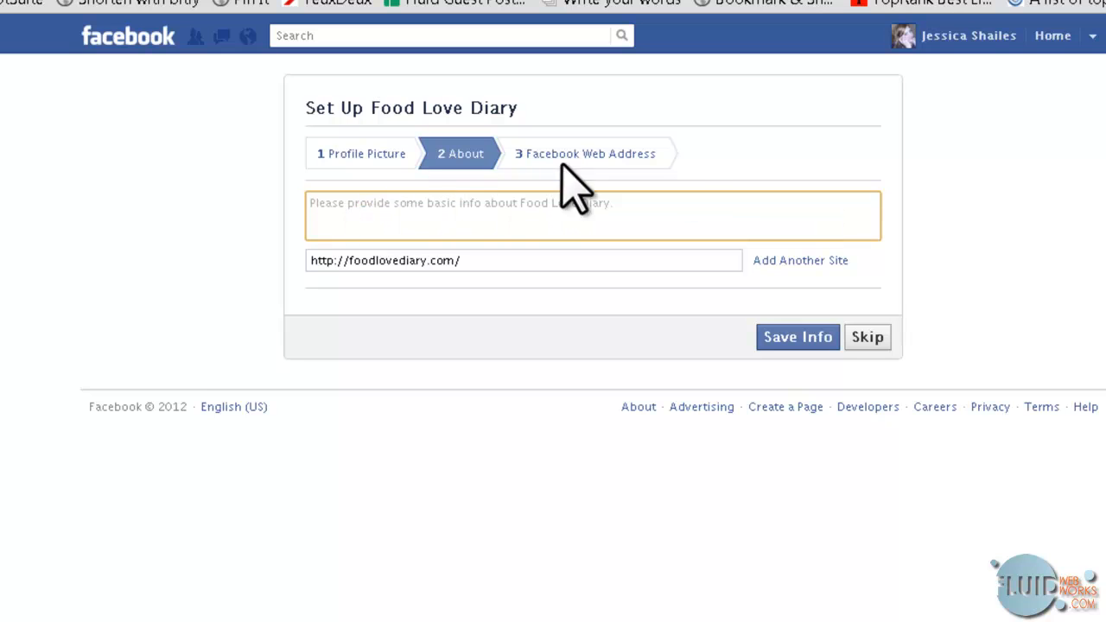
{"action": "left_click", "coordinate": [453, 220]}
{"action": "type", "text": "Sharing recipes, hints and tips on leading a pesci vegan lifestyle (I don't eat meat, or dairy but I DO eat fish which makes me very pesky indeed!)"}
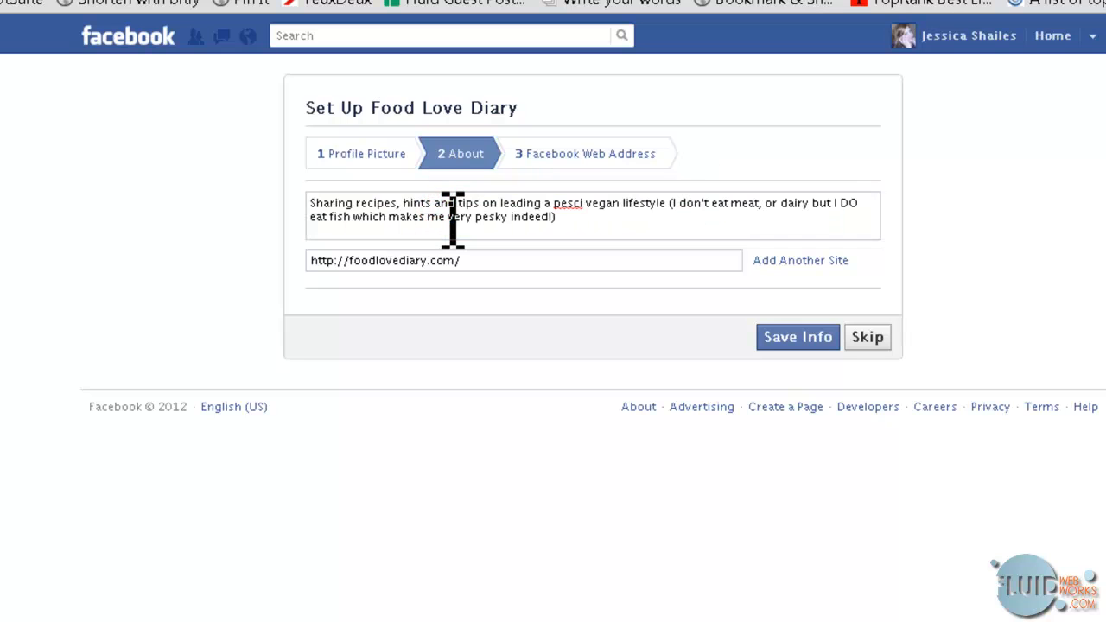
{"action": "left_click", "coordinate": [632, 216]}
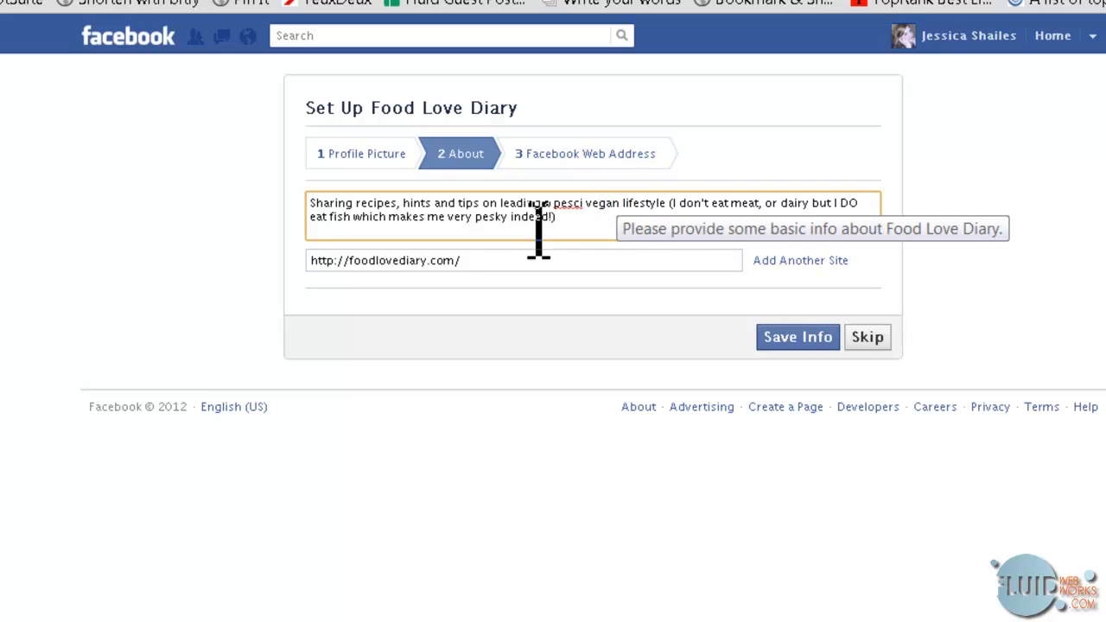
{"action": "left_click", "coordinate": [800, 338]}
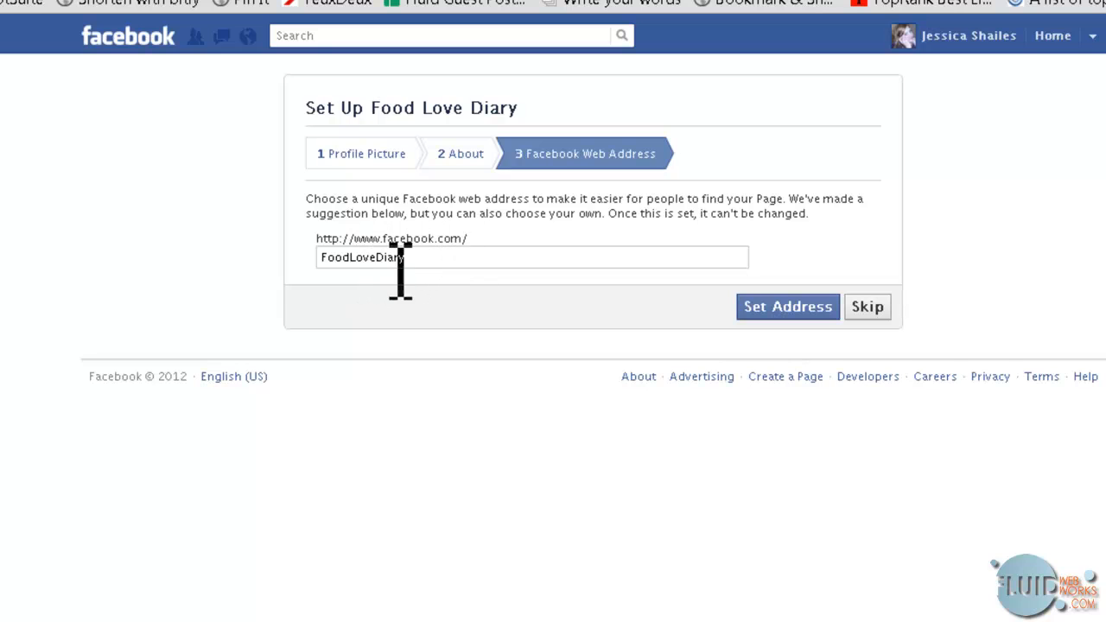
- Set the page's Facebook web address to FoodLoveDiary and like the new page
{"action": "left_click", "coordinate": [427, 259]}
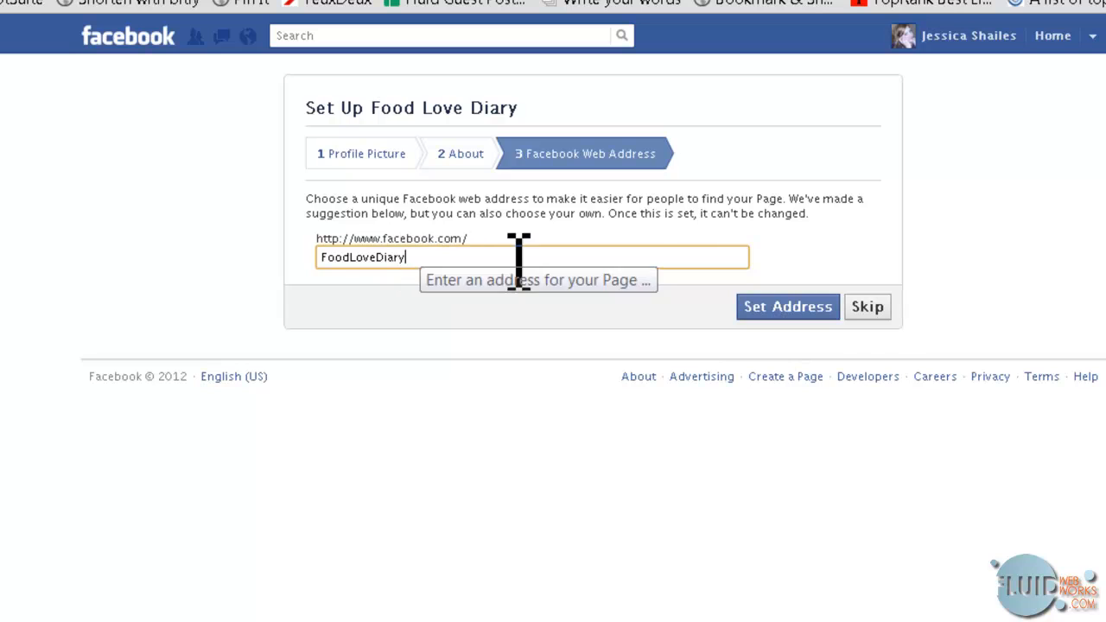
{"action": "left_click", "coordinate": [797, 310]}
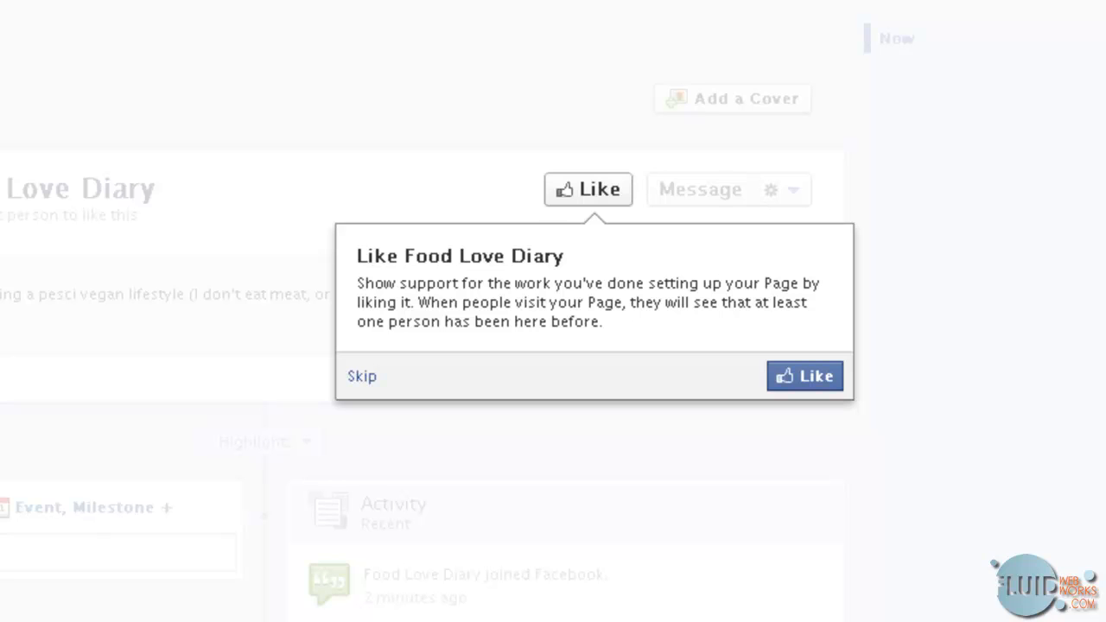
{"action": "left_click", "coordinate": [599, 182]}
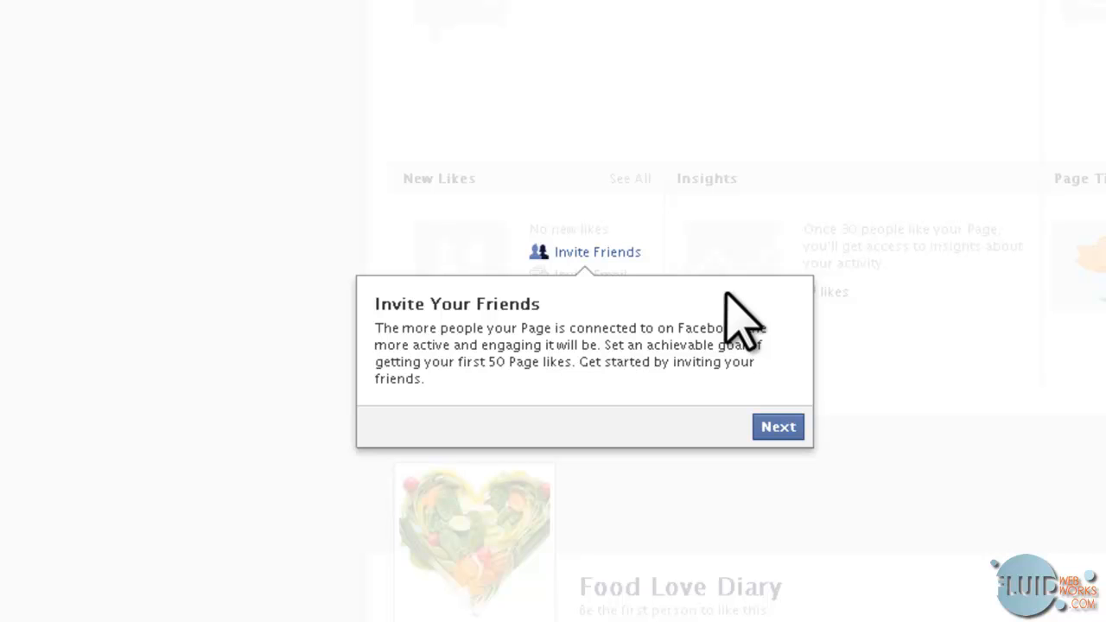
- Pass the prompts for inviting friends and email contacts, and choose to post on the page's wall
{"action": "left_click", "coordinate": [772, 428]}
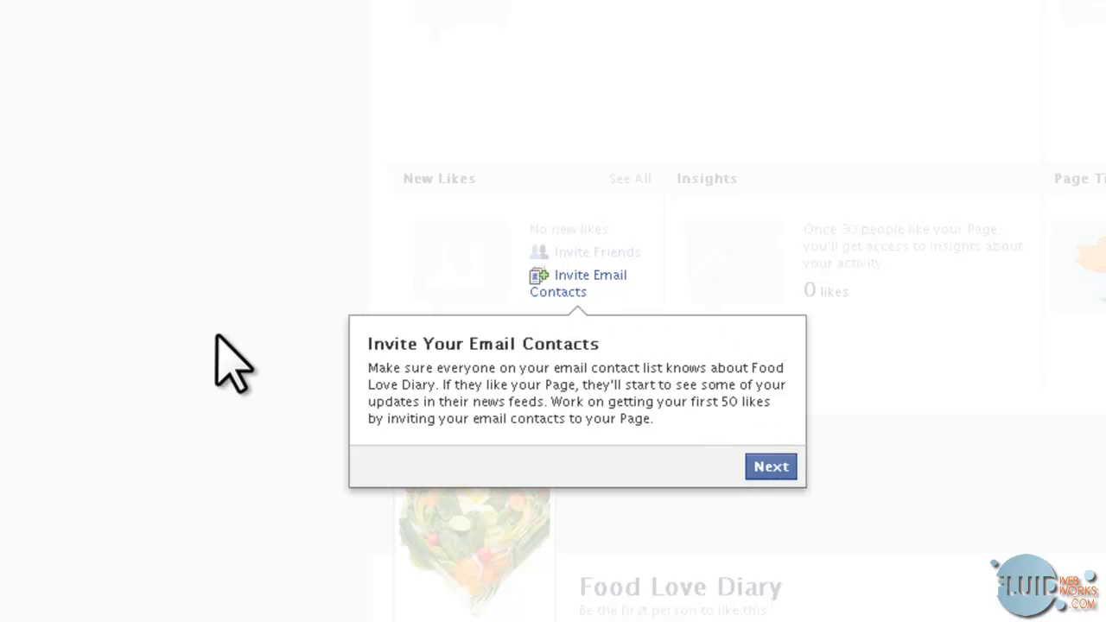
{"action": "left_click", "coordinate": [767, 471]}
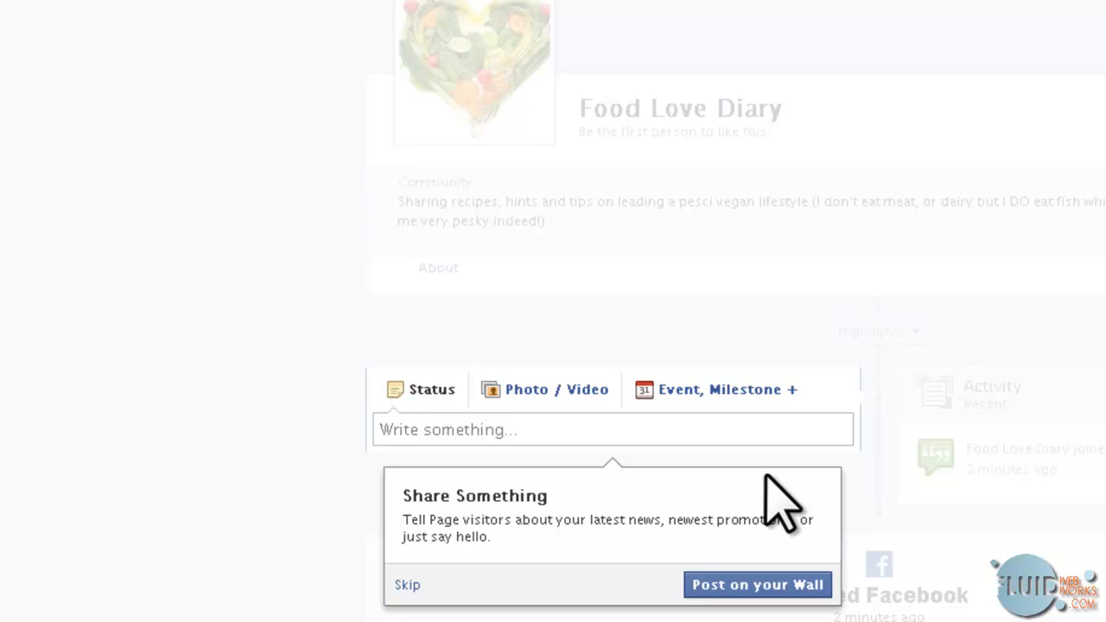
{"action": "left_click", "coordinate": [723, 583]}
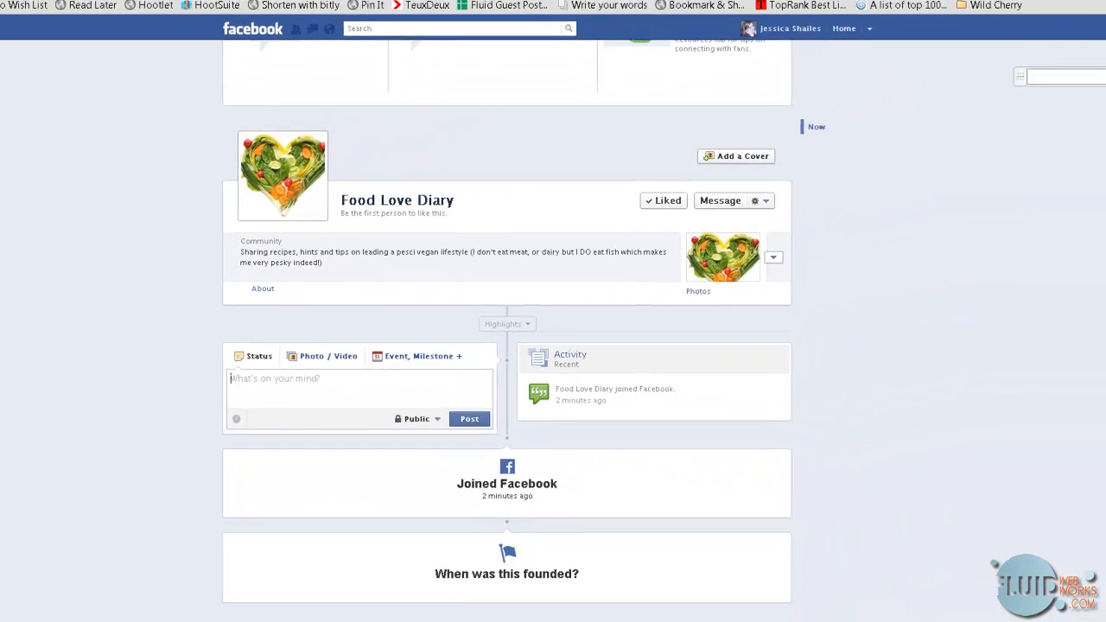
- Switch to using Facebook as Everything for Redheads to view its page
{"action": "scroll", "coordinate": [504, 331], "scroll_direction": "up", "scroll_amount": 3}
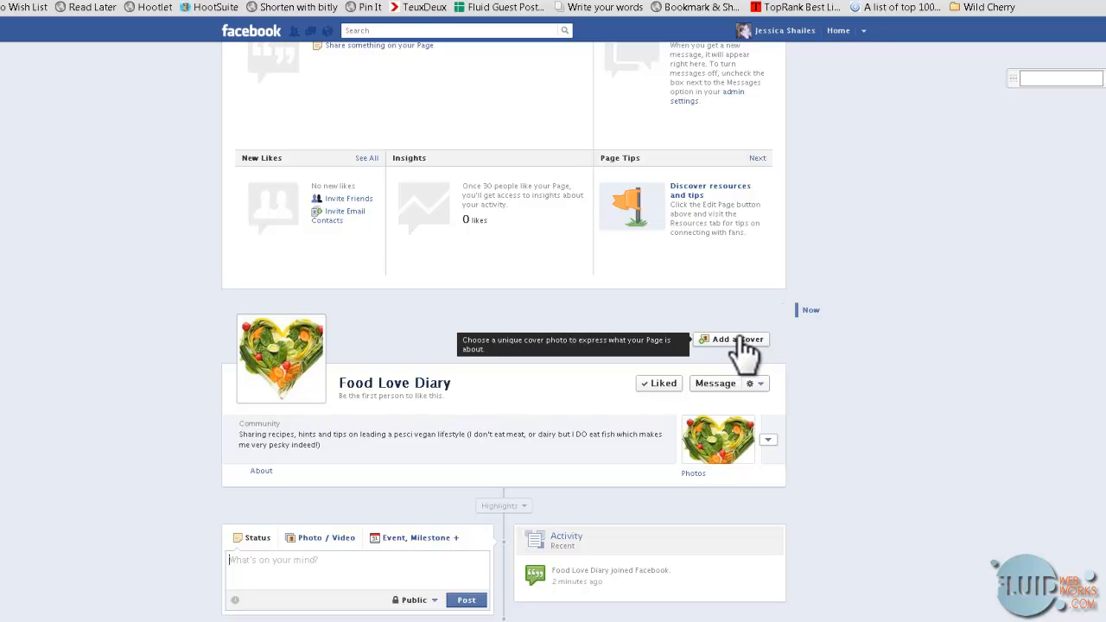
{"action": "left_click", "coordinate": [865, 33]}
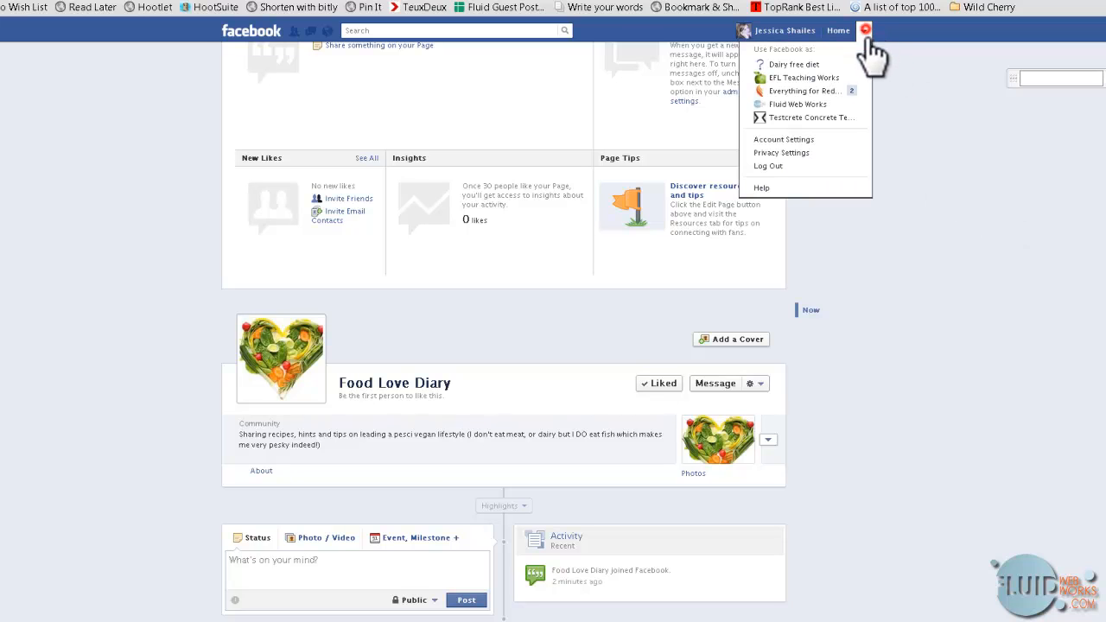
{"action": "left_click", "coordinate": [811, 91]}
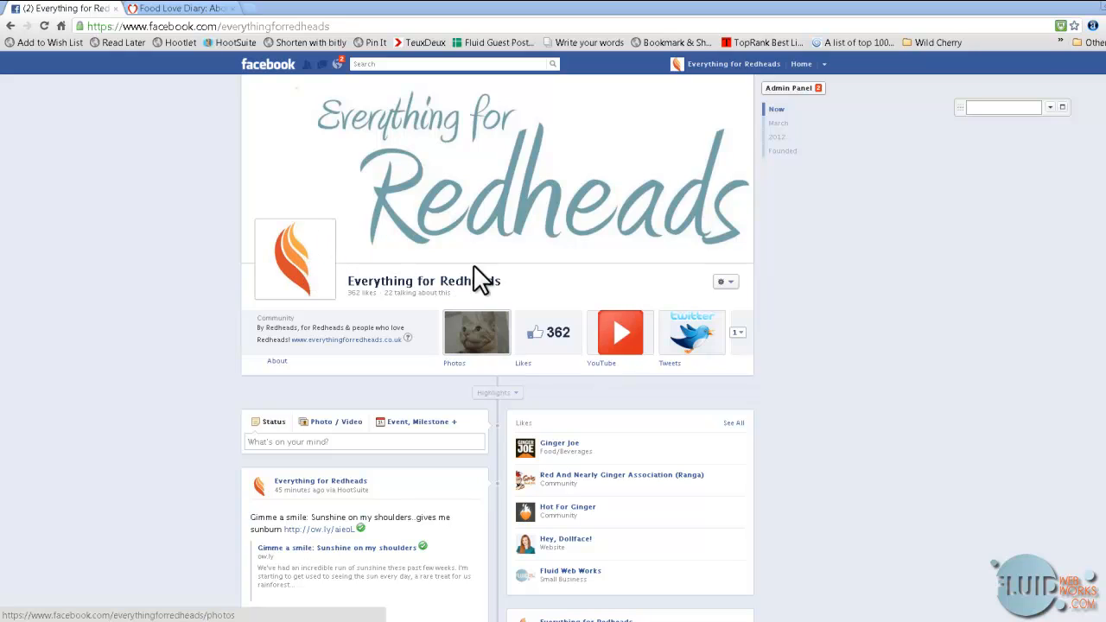
- Switch to using Facebook as Fluid Web Works to view its page, and check the list of available identities
{"action": "left_click", "coordinate": [826, 64]}
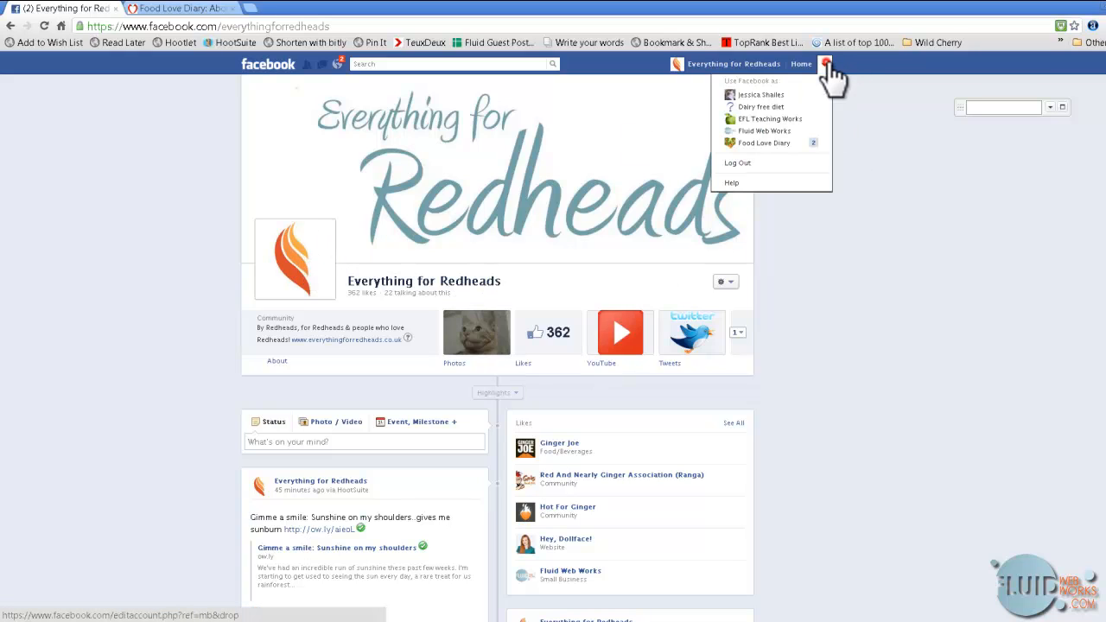
{"action": "left_click", "coordinate": [764, 132]}
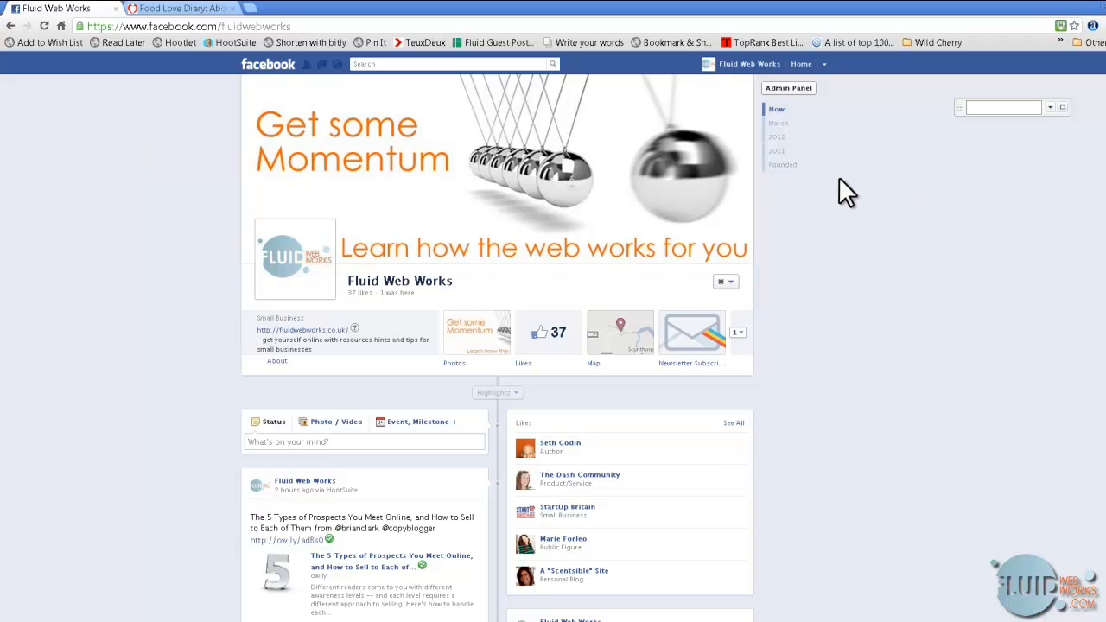
{"action": "left_click", "coordinate": [827, 66]}
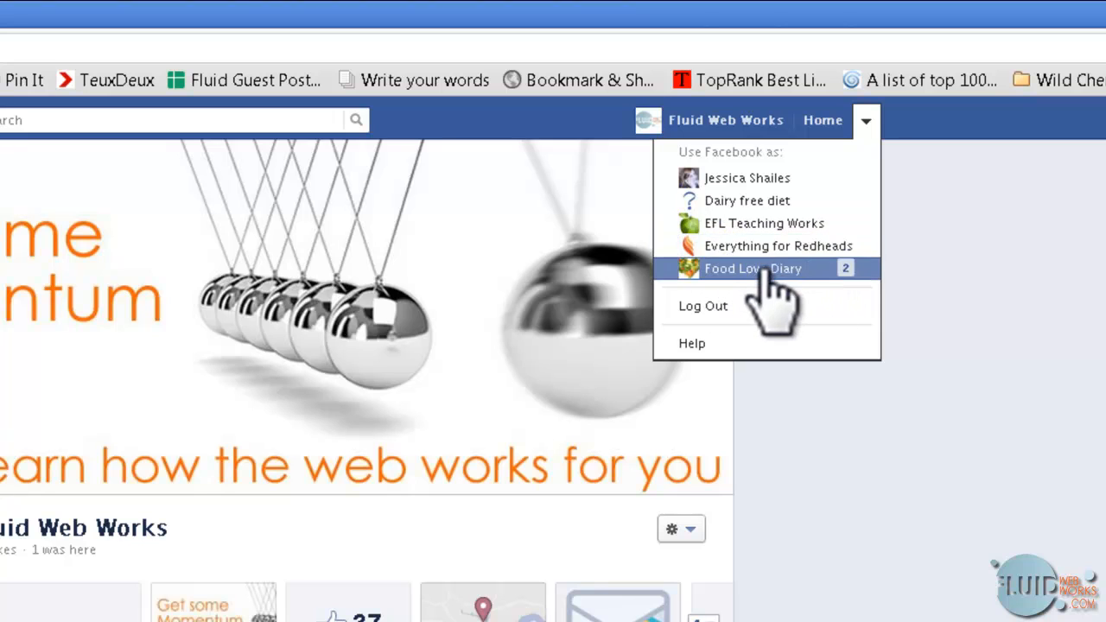
{"action": "left_click", "coordinate": [982, 223]}
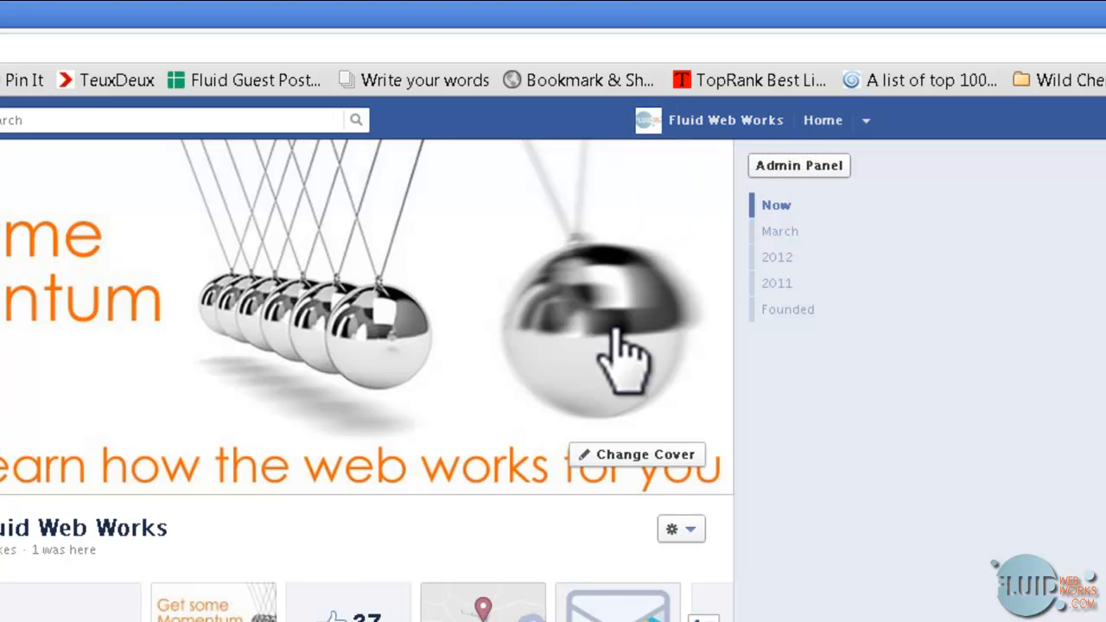
- Switch back to using Facebook as Food Love Diary, check the list of available identities, and look over its page
{"action": "left_click", "coordinate": [866, 120]}
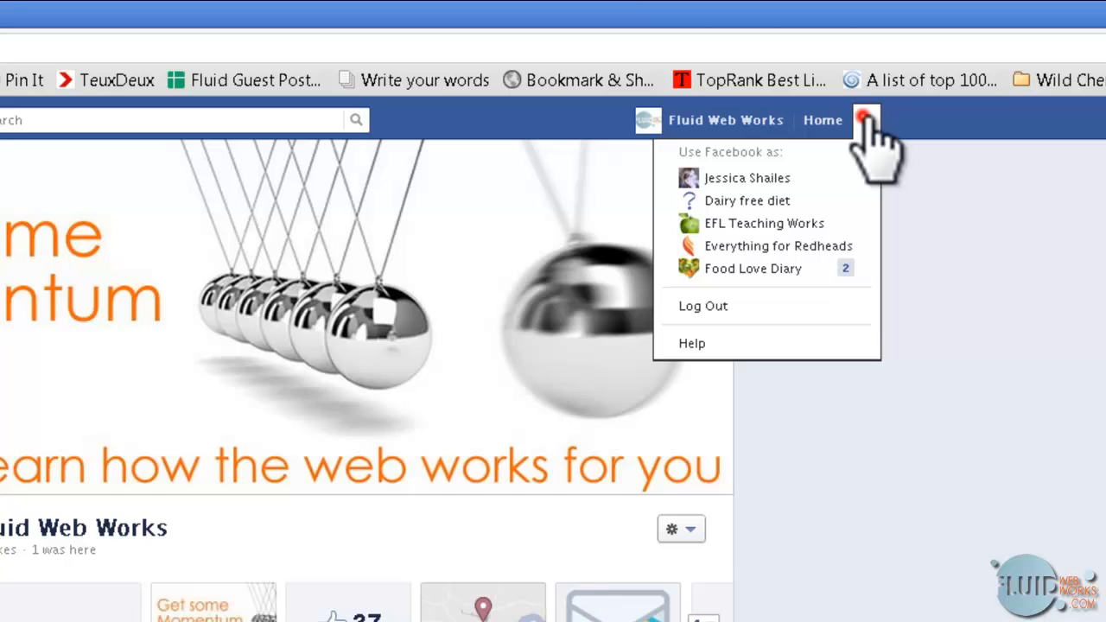
{"action": "left_click", "coordinate": [731, 269]}
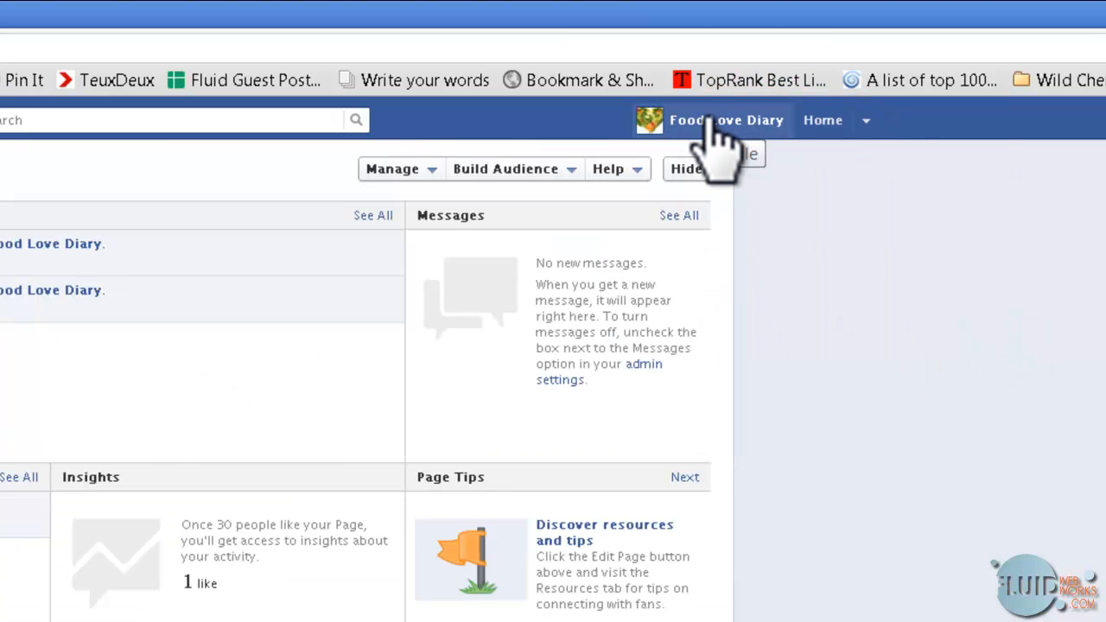
{"action": "left_click", "coordinate": [865, 120]}
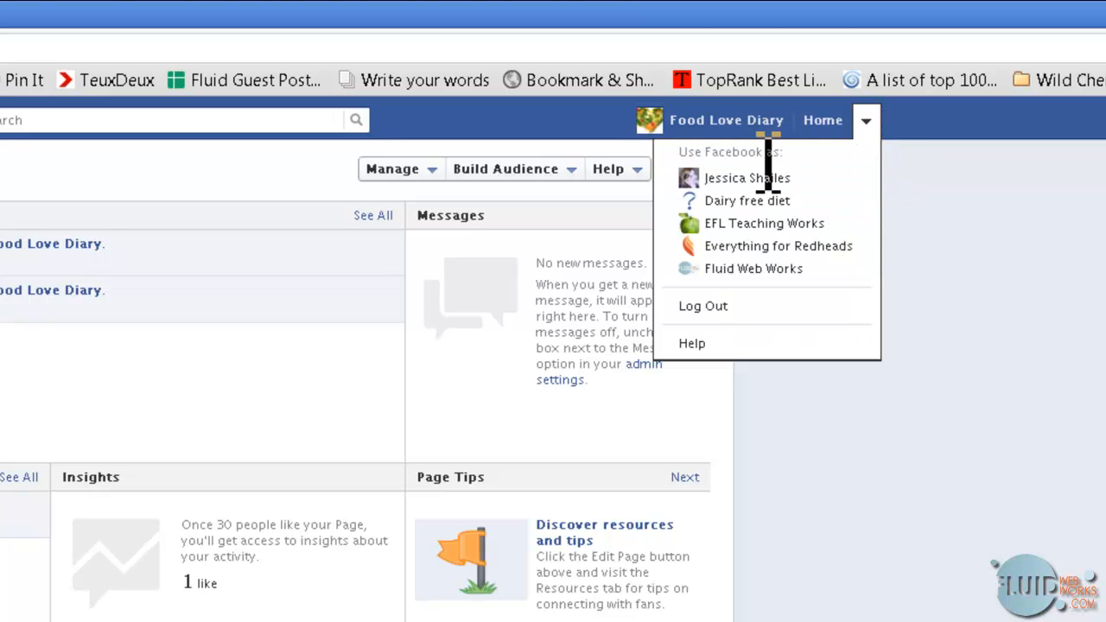
{"action": "left_click", "coordinate": [956, 351]}
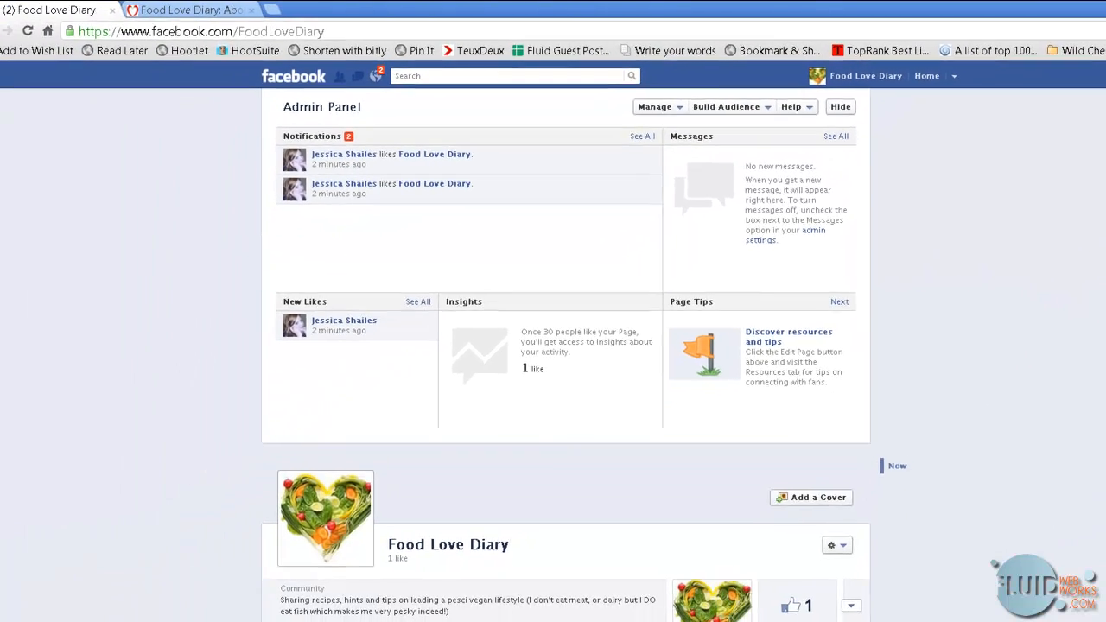
{"action": "scroll", "coordinate": [578, 346], "scroll_direction": "down", "scroll_amount": 3}
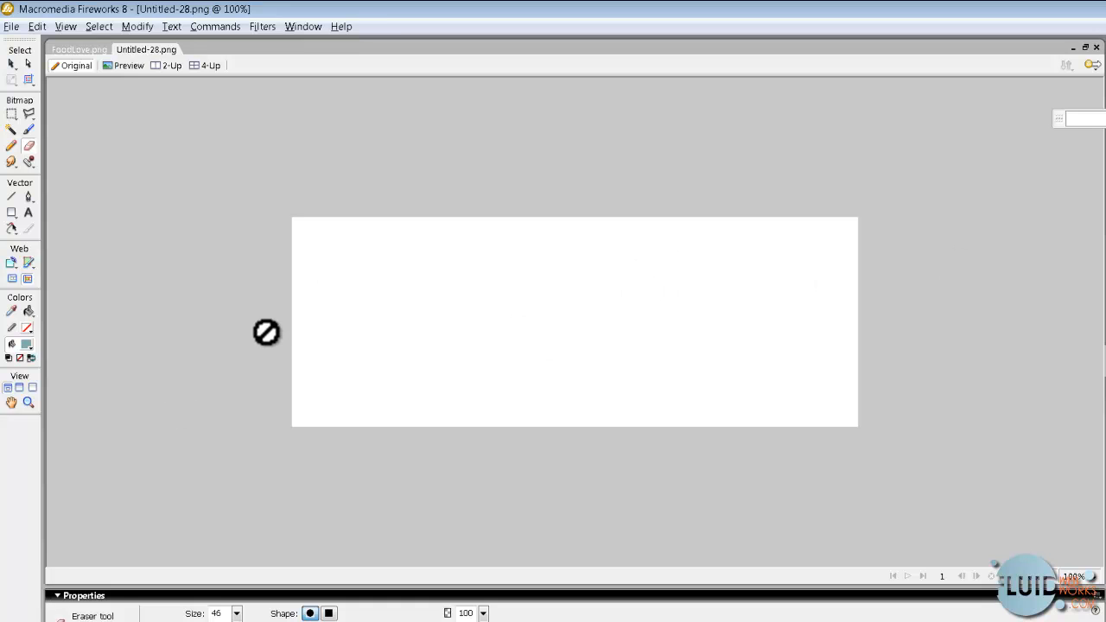
- Switch to Fireworks and check the width and height of the blank cover image's canvas
{"action": "left_click", "coordinate": [12, 64]}
{"action": "left_click", "coordinate": [277, 329]}
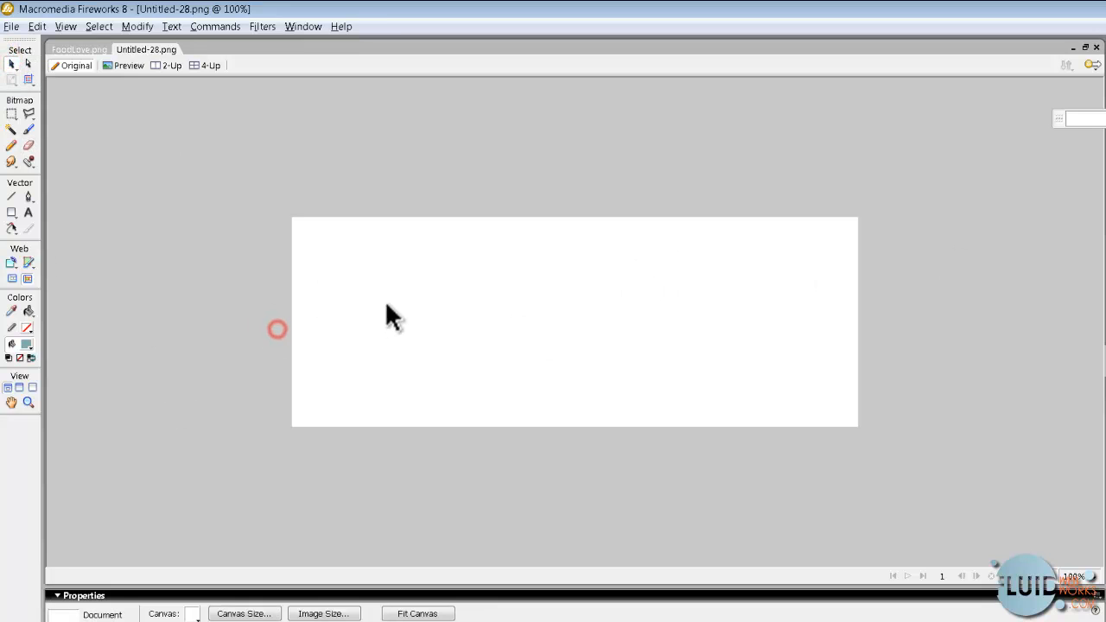
{"action": "left_click", "coordinate": [247, 614]}
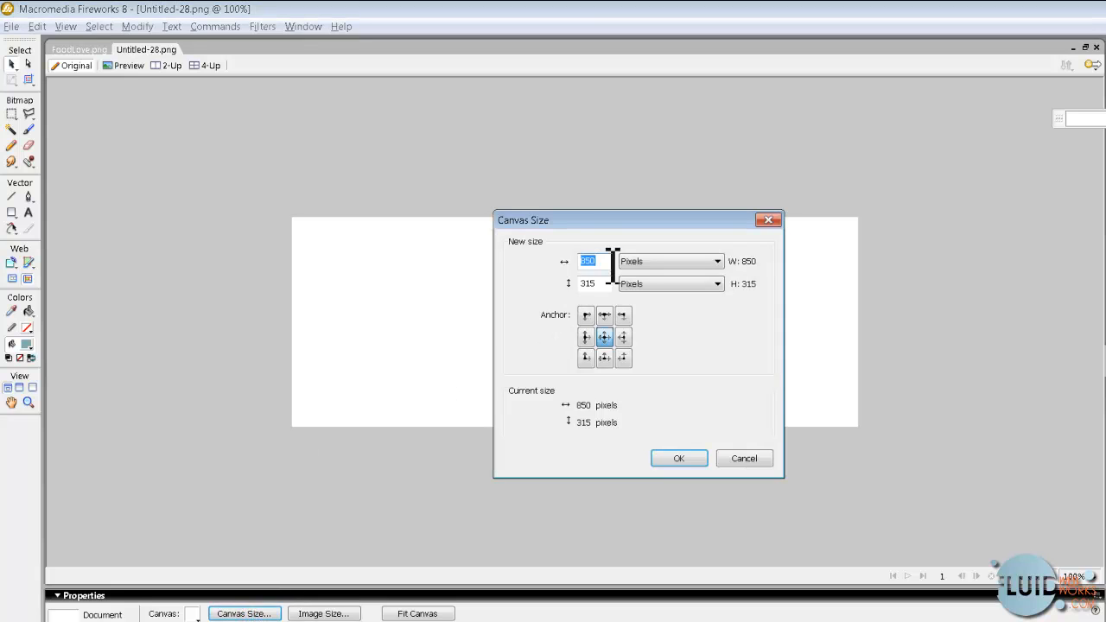
{"action": "left_click", "coordinate": [602, 259]}
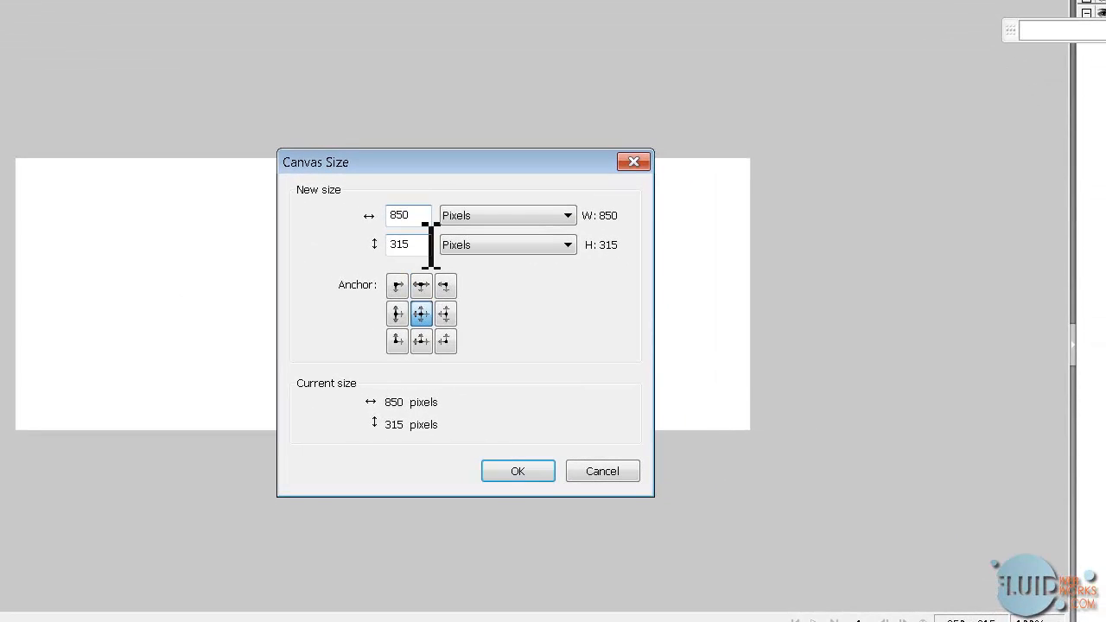
{"action": "left_click", "coordinate": [430, 245]}
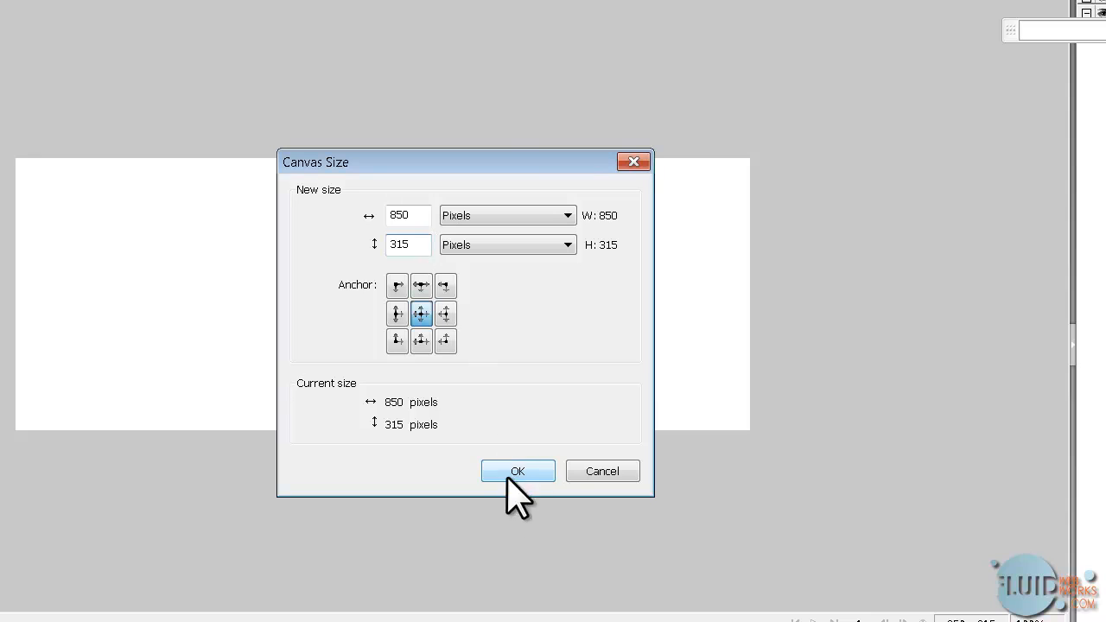
{"action": "left_click", "coordinate": [613, 471]}
{"action": "left_click", "coordinate": [405, 527]}
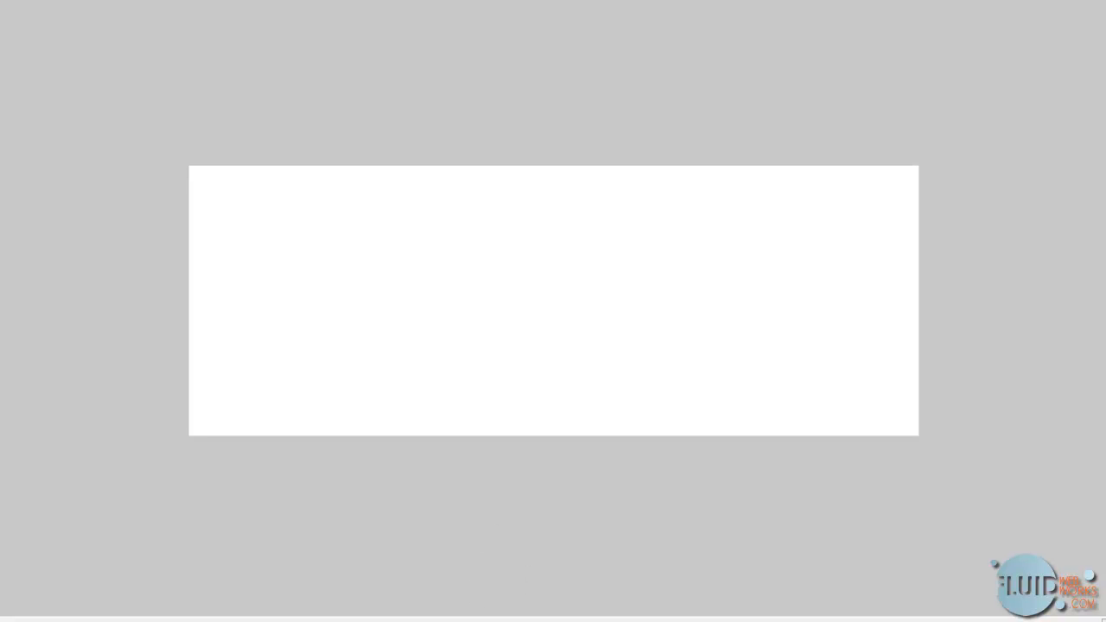
- View the Love food gallery in Fotolia and the finished FoodLoveCoverPhoto design in Fireworks, and return to the Facebook page
{"action": "left_click", "coordinate": [476, 534]}
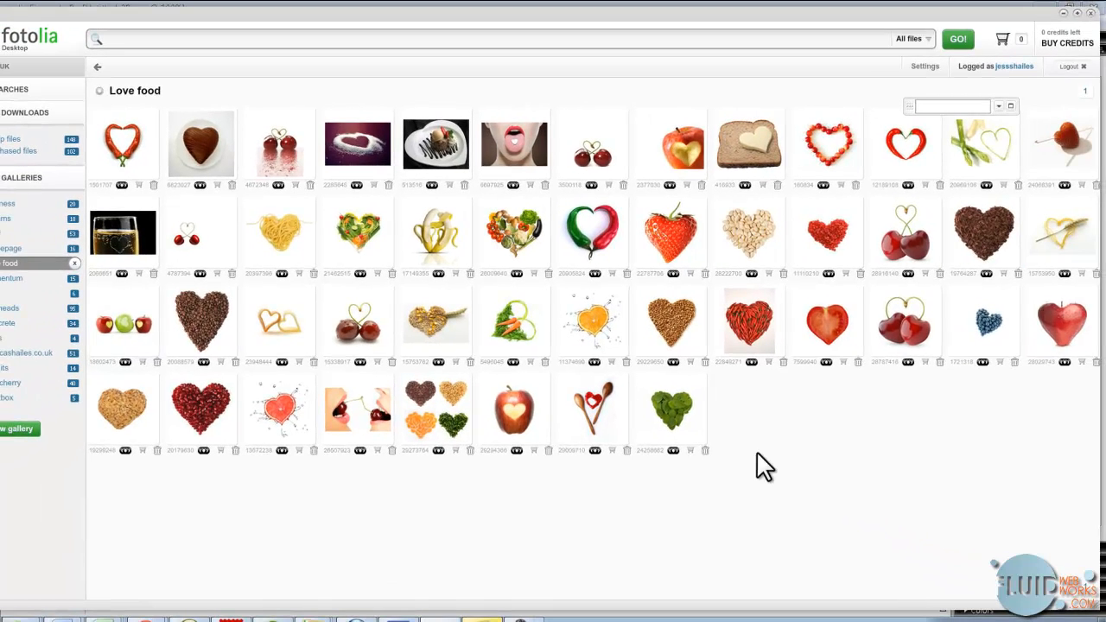
{"action": "mouse_move", "coordinate": [273, 229]}
{"action": "key", "text": "alt+Tab"}
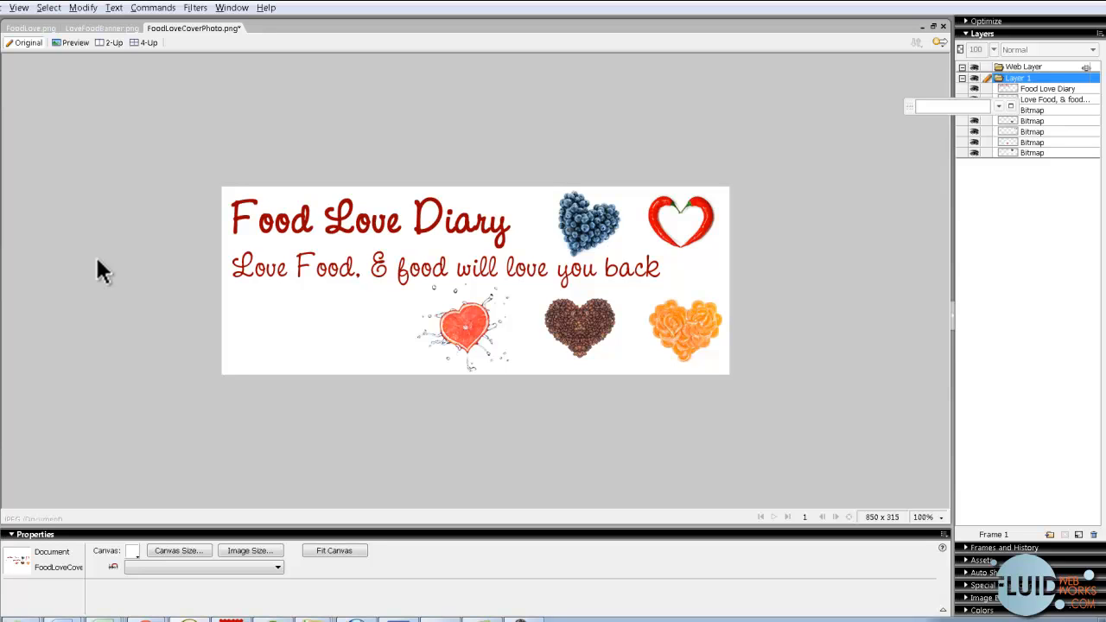
{"action": "key", "text": "alt+Tab"}
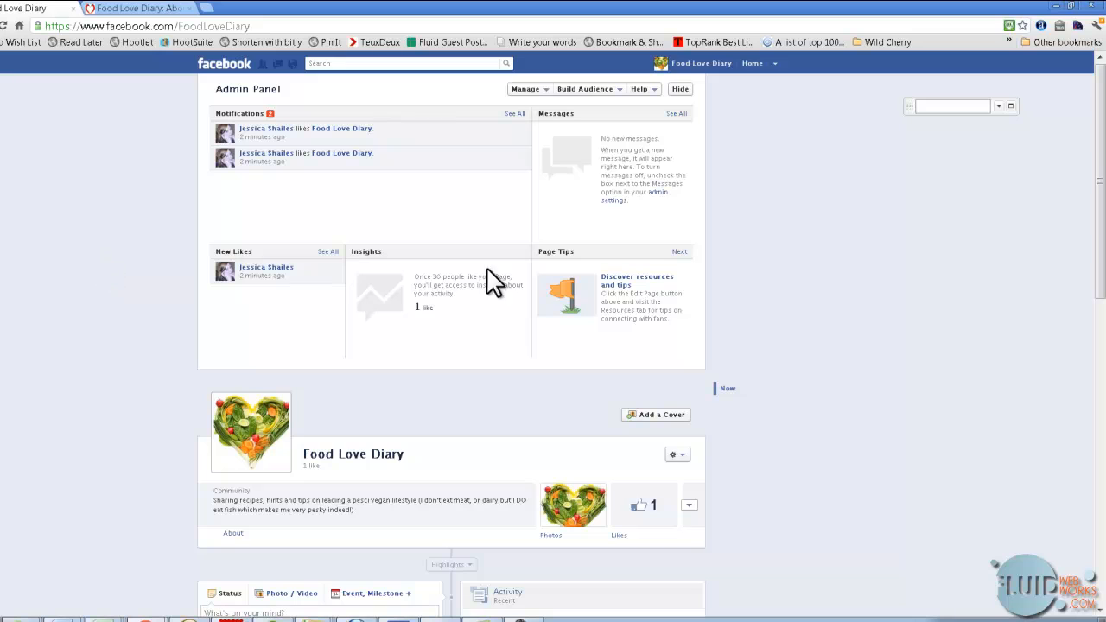
- Start adding a cover to the Food Love Diary page, accept the cover photo guidelines, and back out of choosing from existing photos
{"action": "left_click", "coordinate": [653, 417]}
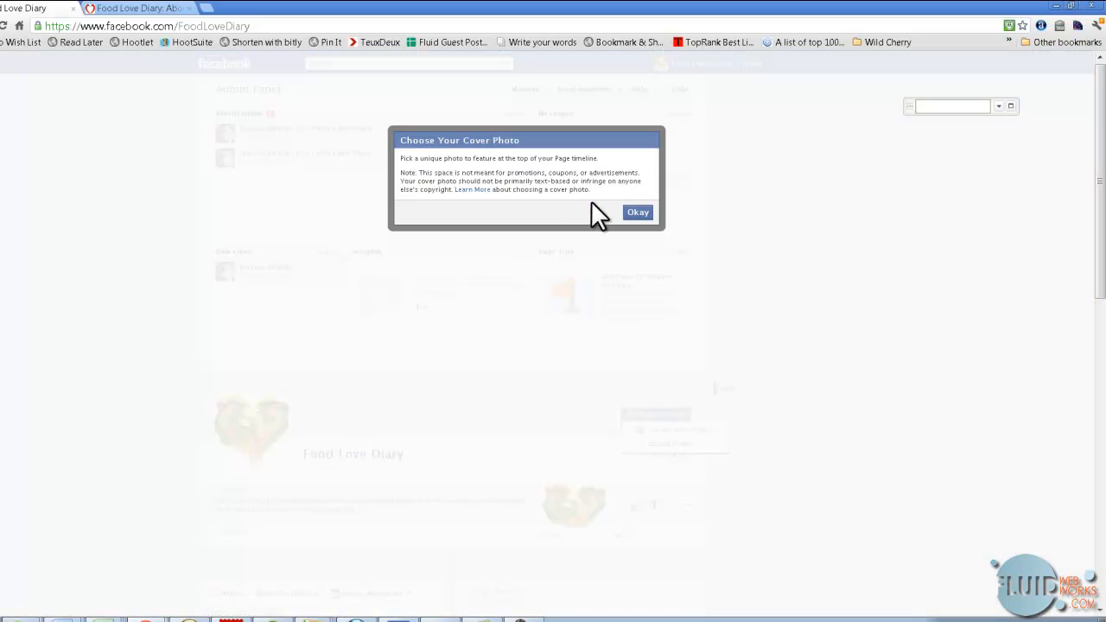
{"action": "left_click", "coordinate": [638, 213]}
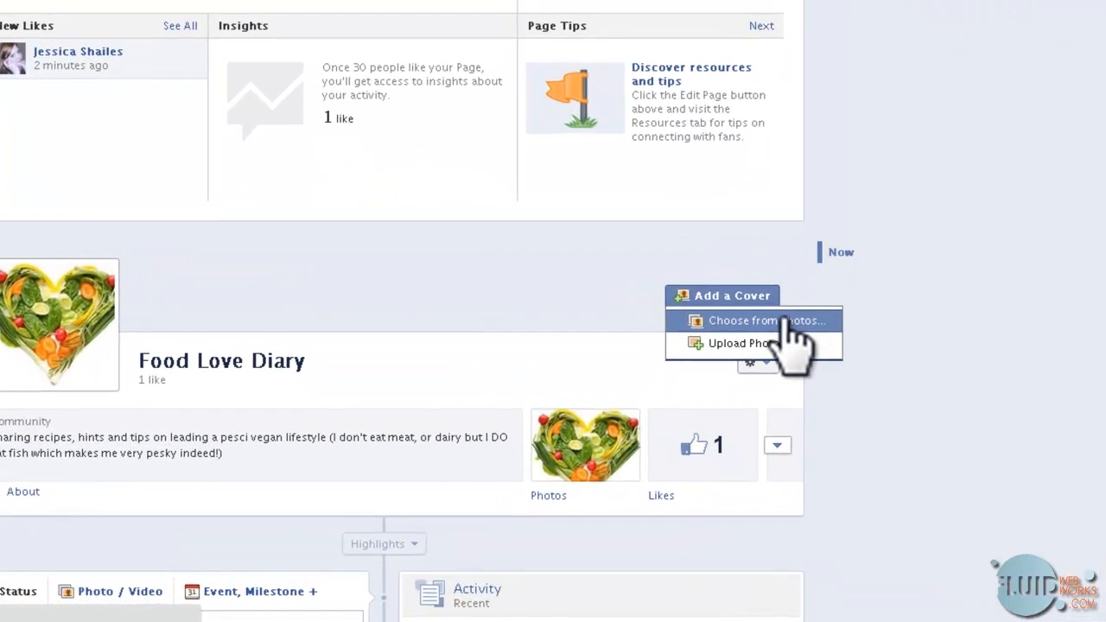
{"action": "left_click", "coordinate": [782, 319]}
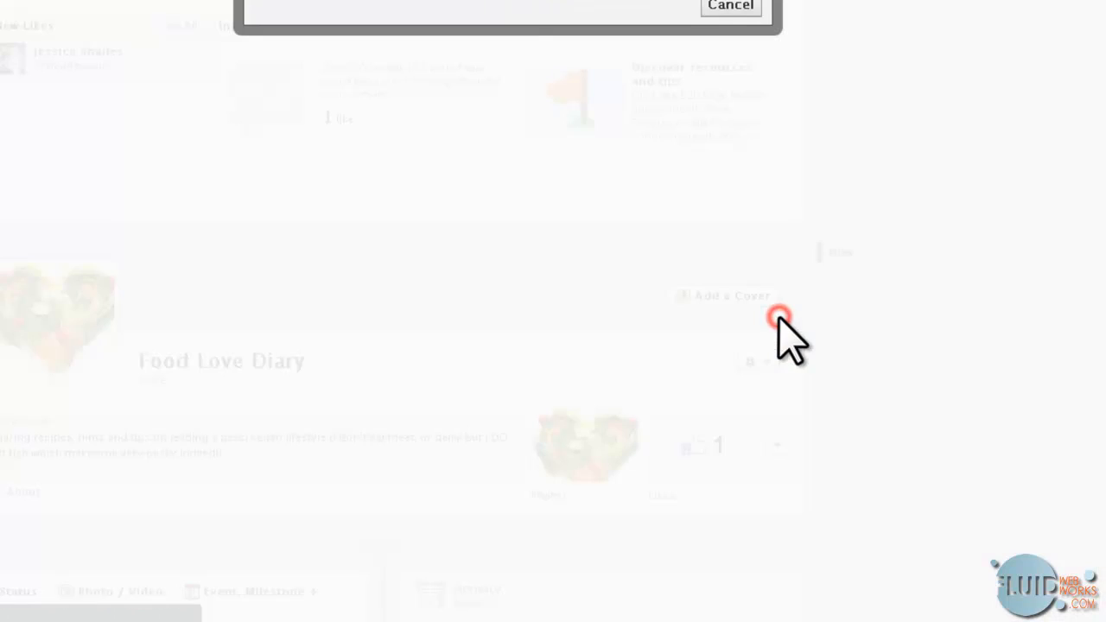
{"action": "left_click", "coordinate": [724, 6]}
- Upload the FoodLoveCoverPhoto JPG from the Desktop as the page's cover photo and save it
{"action": "left_click", "coordinate": [719, 296]}
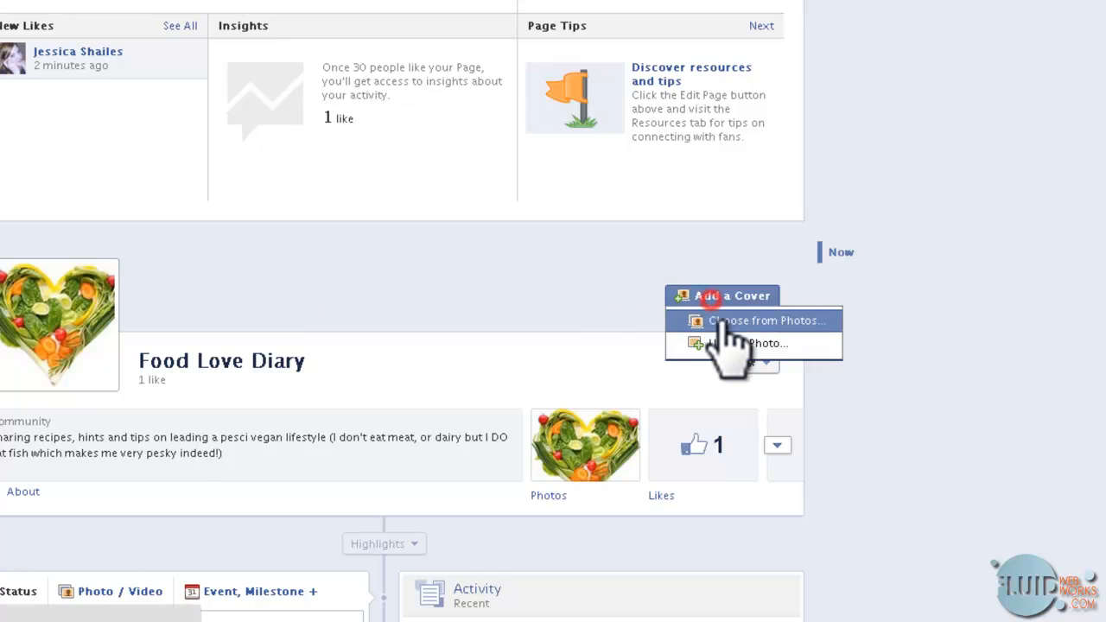
{"action": "left_click", "coordinate": [729, 343]}
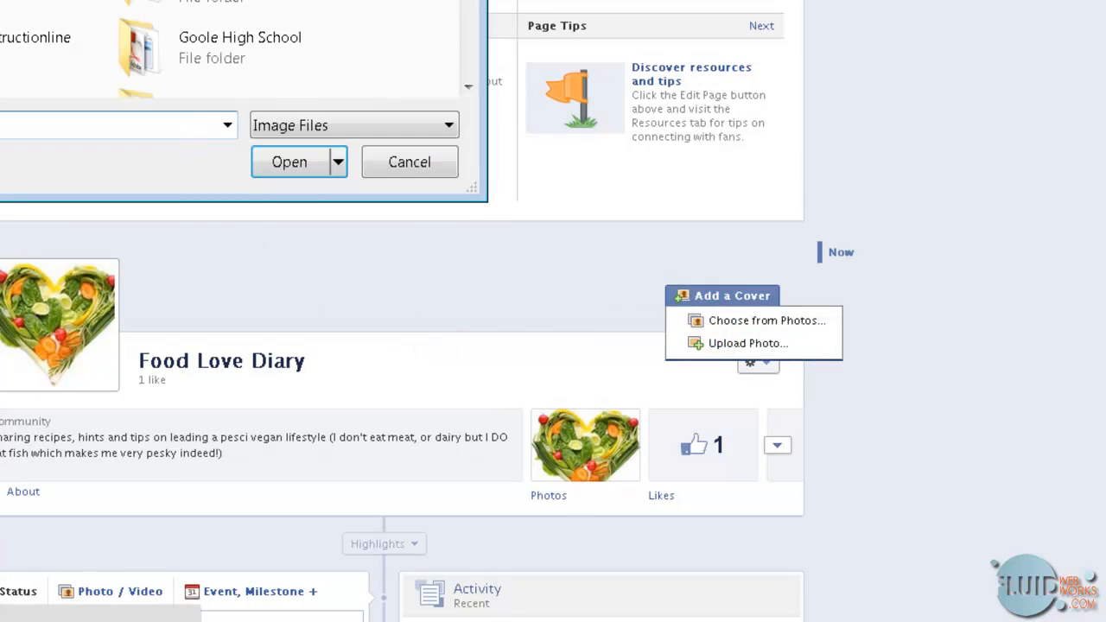
{"action": "left_click", "coordinate": [268, 4]}
{"action": "key", "text": "f"}
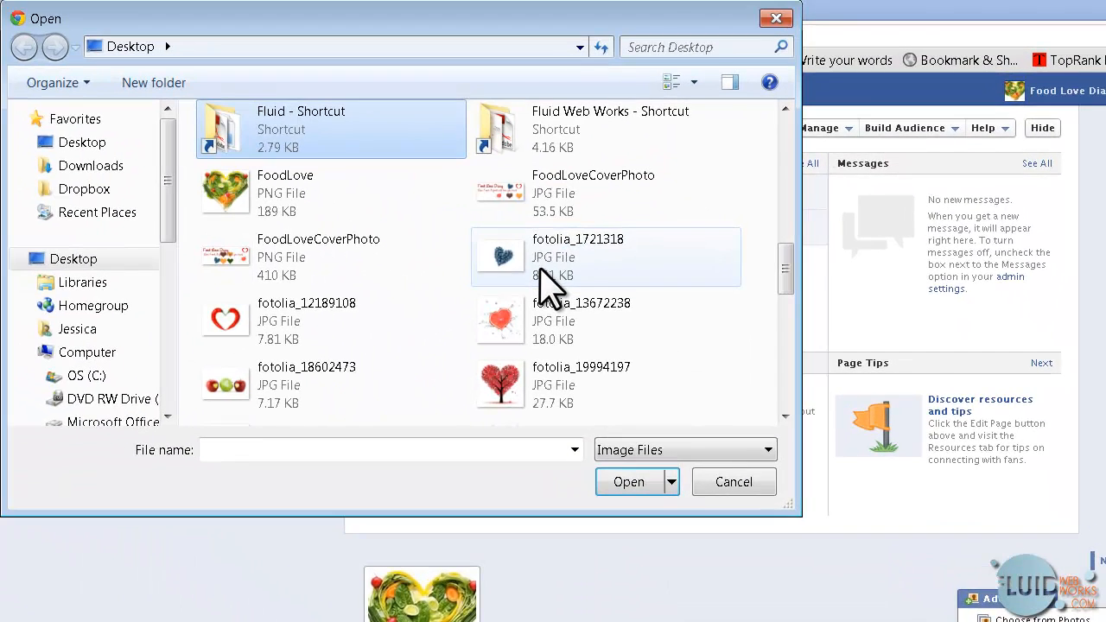
{"action": "double_click", "coordinate": [572, 206]}
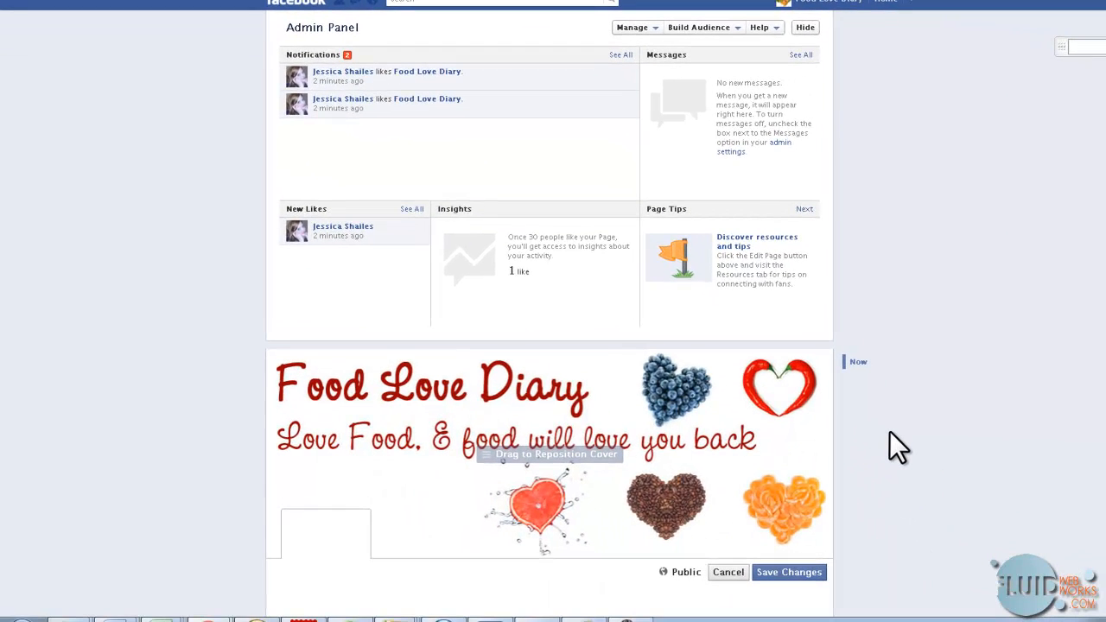
{"action": "left_click_drag", "start_coordinate": [890, 431], "coordinate": [1044, 278]}
{"action": "left_click", "coordinate": [1044, 279]}
{"action": "scroll", "coordinate": [1044, 278], "scroll_direction": "down", "scroll_amount": 2}
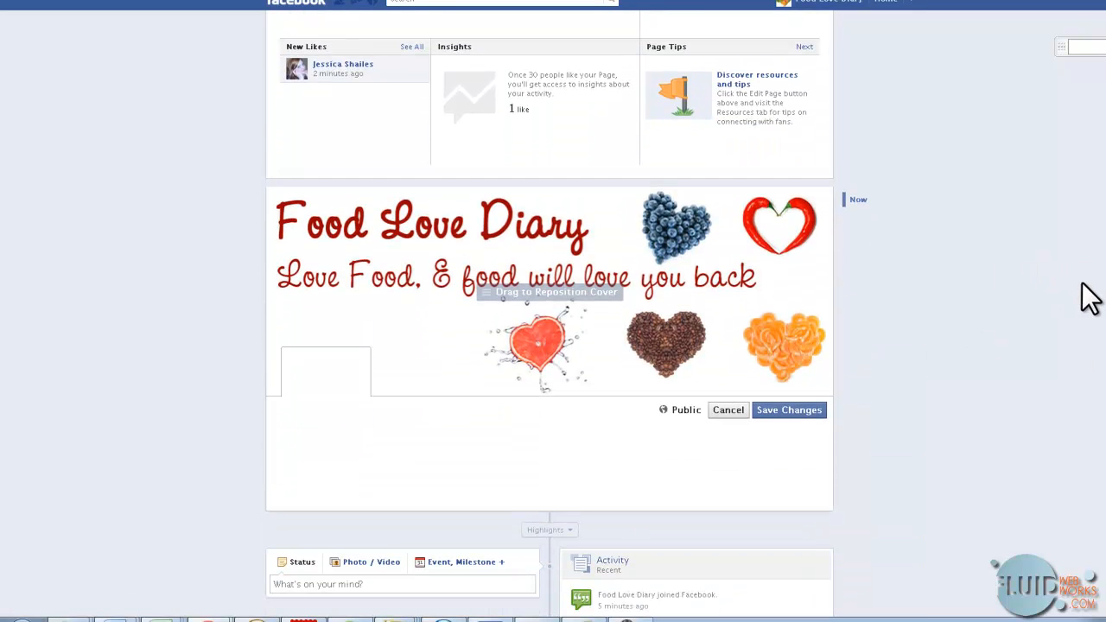
{"action": "left_click", "coordinate": [785, 411]}
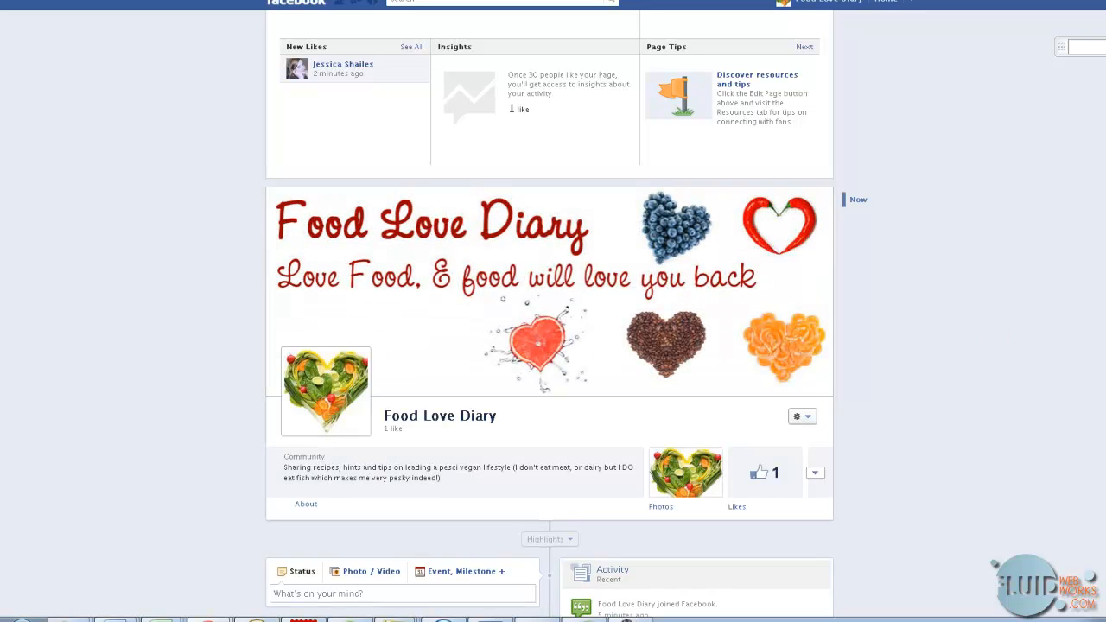
- Edit the profile picture's thumbnail so that it is scaled to fit, and save it
{"action": "scroll", "coordinate": [549, 311], "scroll_direction": "down", "scroll_amount": 2}
{"action": "scroll", "coordinate": [550, 311], "scroll_direction": "up", "scroll_amount": 5}
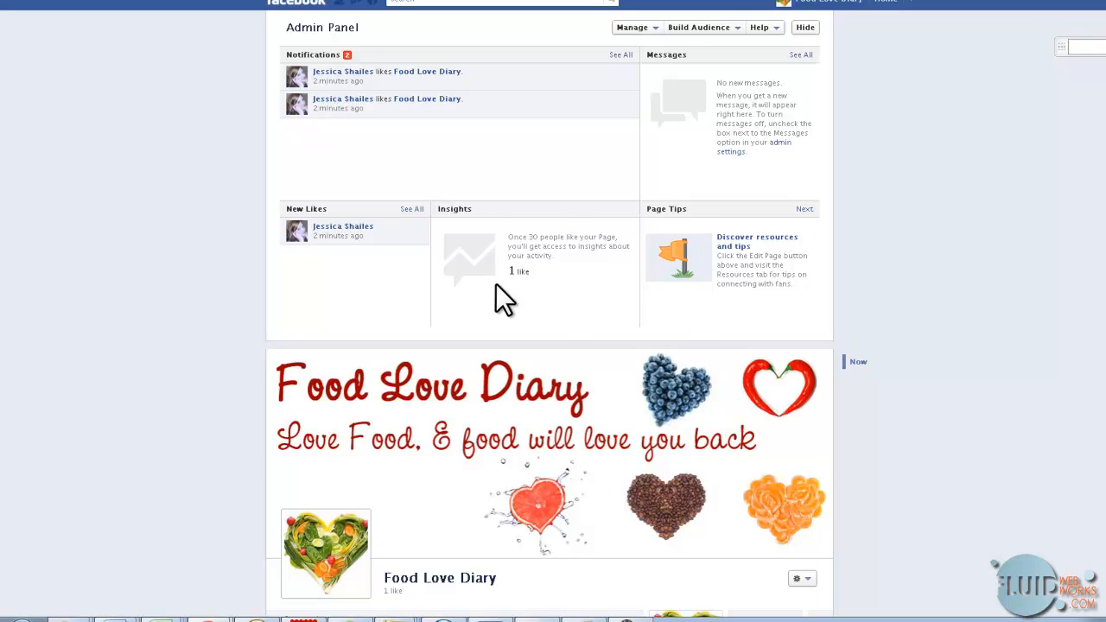
{"action": "scroll", "coordinate": [496, 284], "scroll_direction": "down", "scroll_amount": 3}
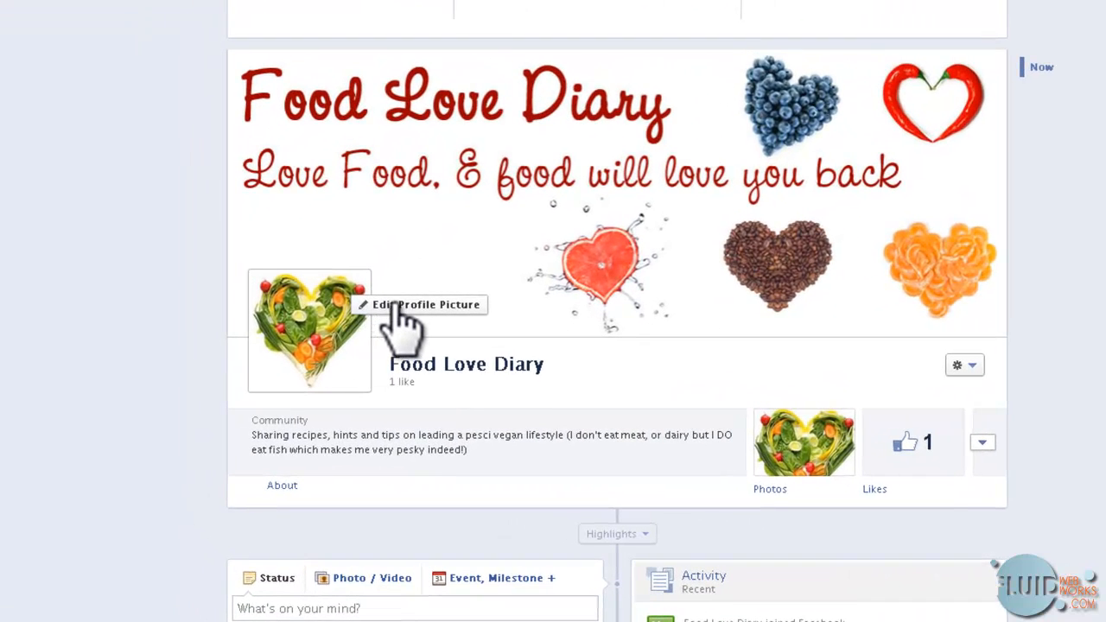
{"action": "left_click", "coordinate": [301, 338]}
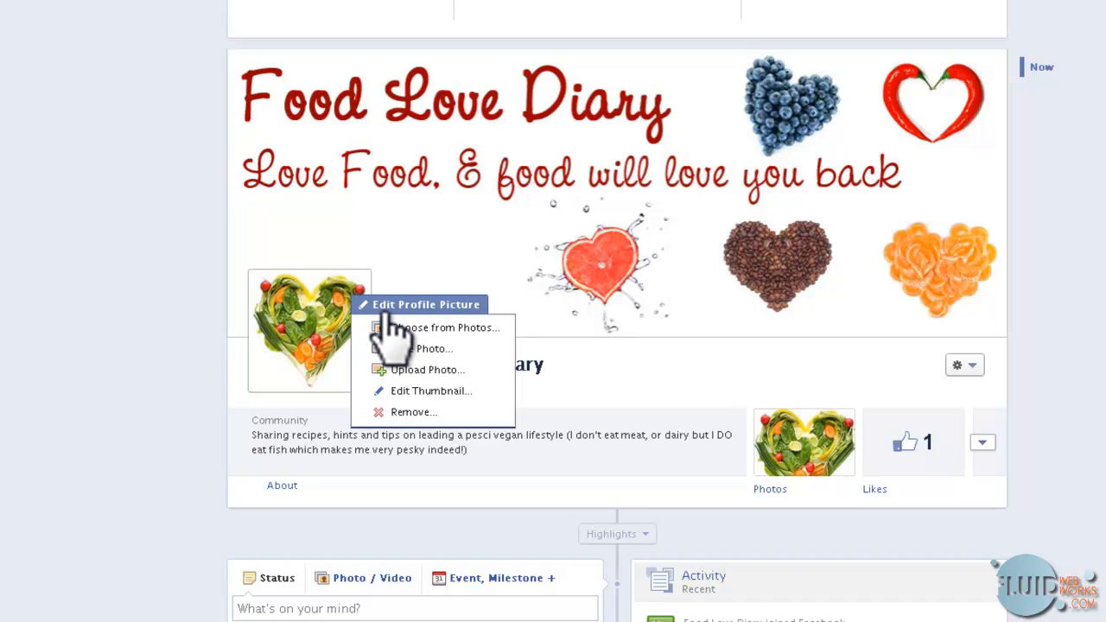
{"action": "left_click", "coordinate": [415, 371]}
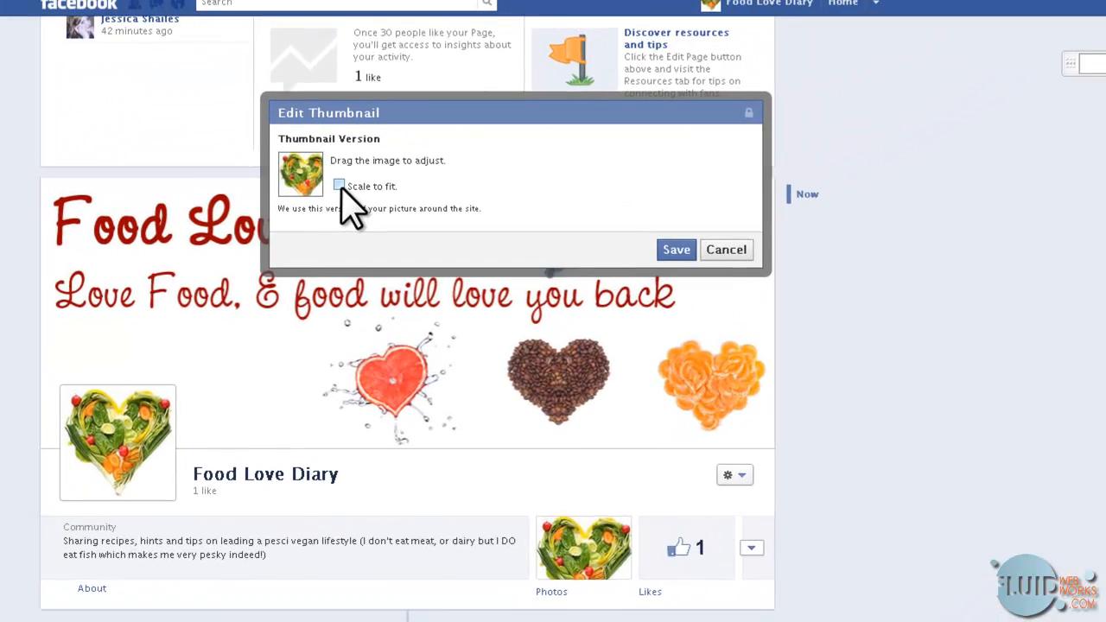
{"action": "left_click", "coordinate": [338, 186]}
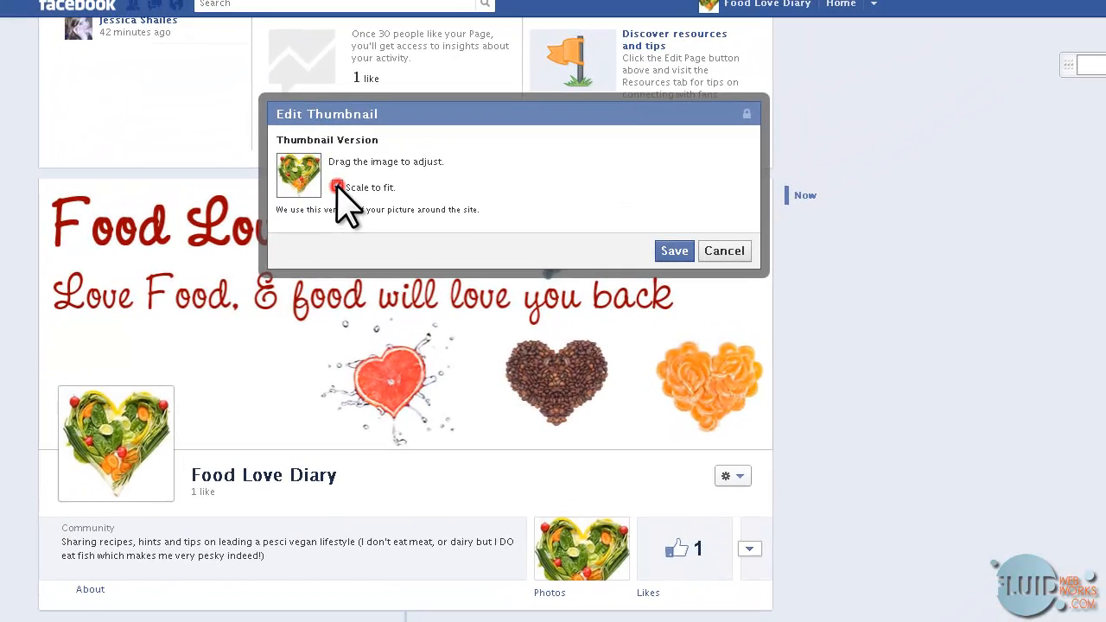
{"action": "left_click", "coordinate": [683, 250]}
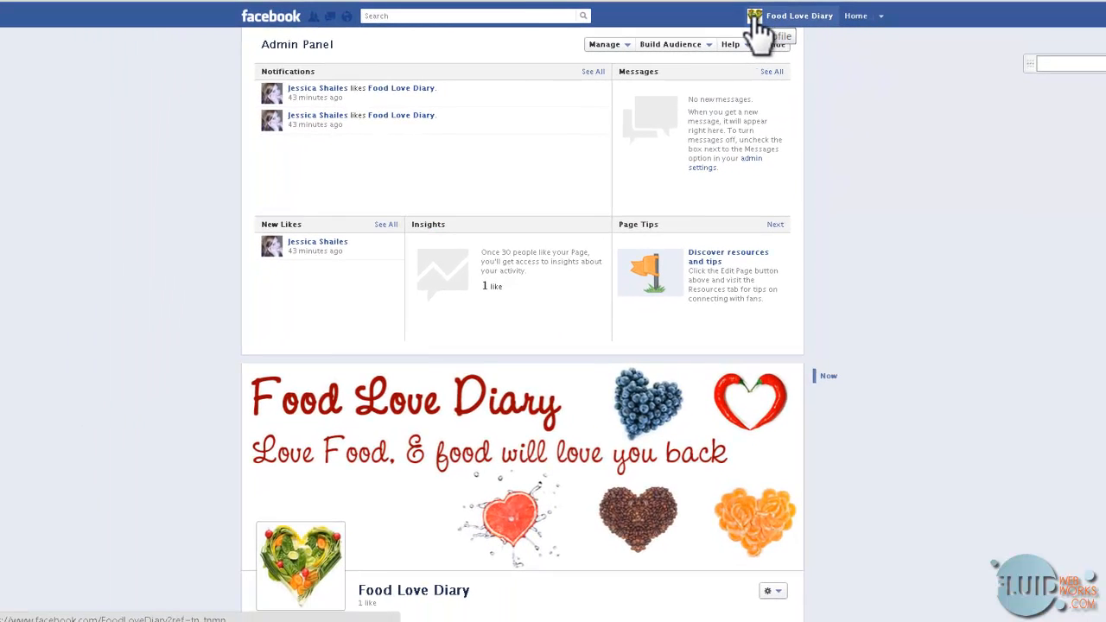
- Look over the Food Love Diary page's timeline and open its About information
{"action": "scroll", "coordinate": [523, 346], "scroll_direction": "down", "scroll_amount": 4}
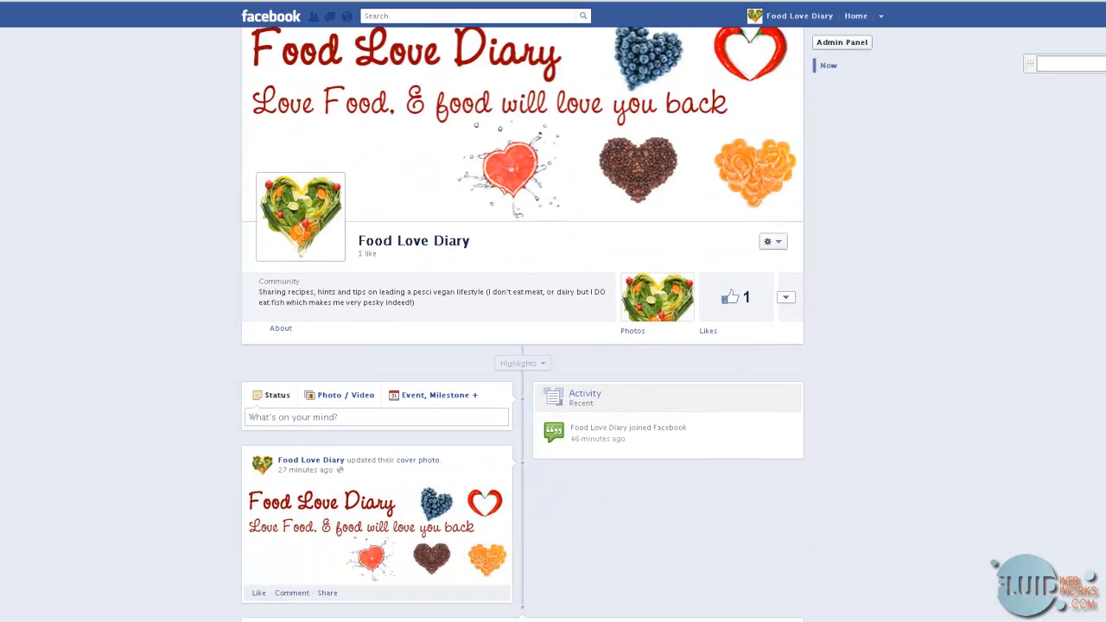
{"action": "mouse_move", "coordinate": [298, 220]}
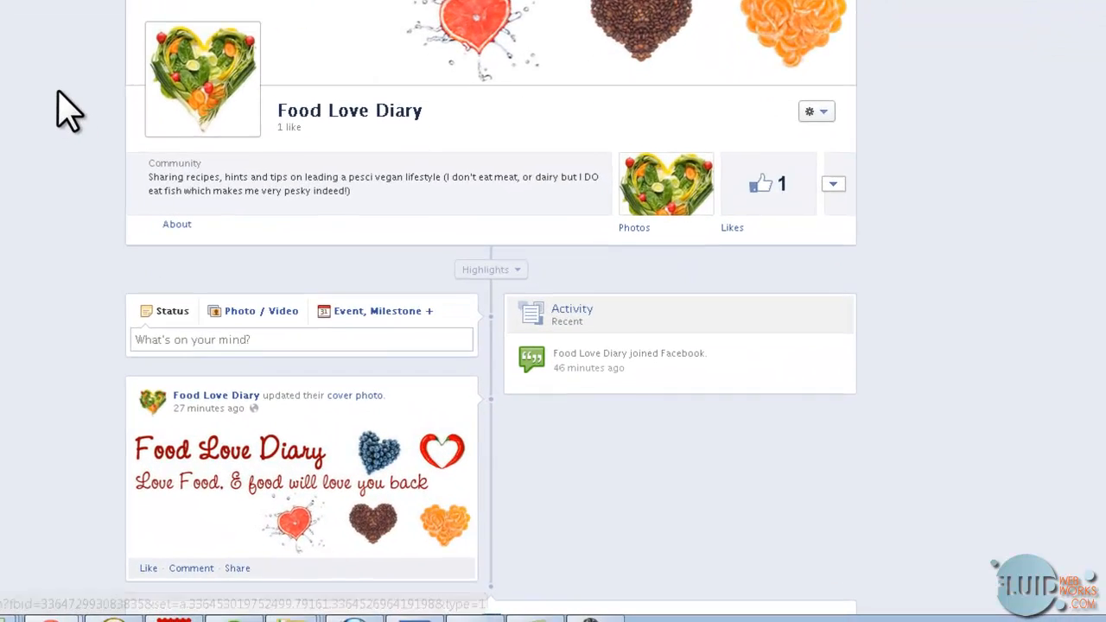
{"action": "left_click", "coordinate": [189, 225]}
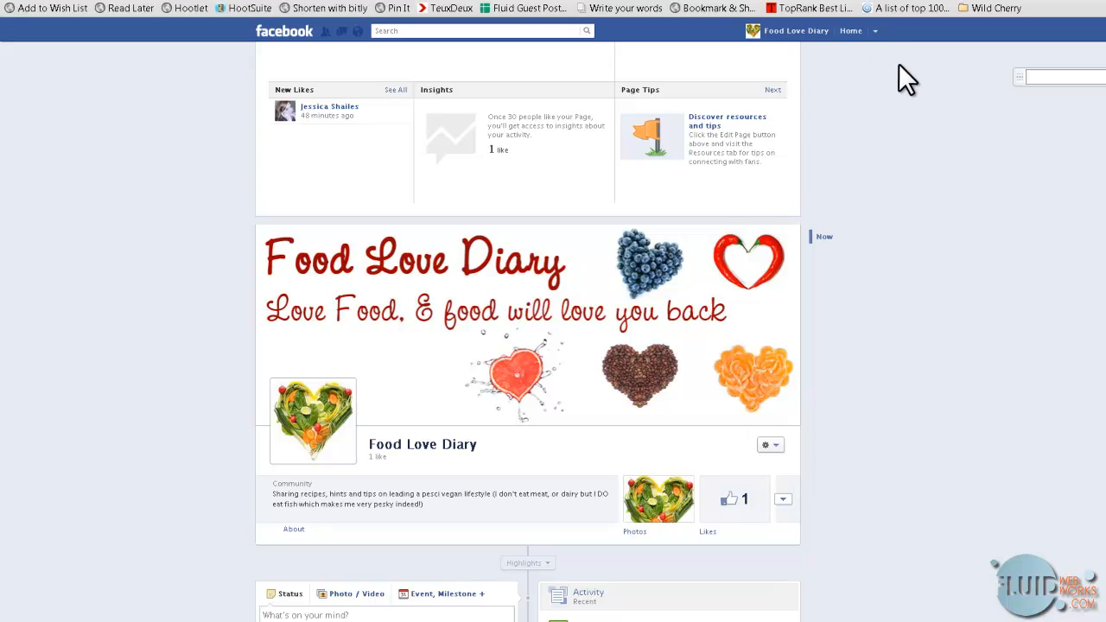
- Switch to using Facebook as Fluid Web Works to view its page as an established example
{"action": "left_click", "coordinate": [874, 31]}
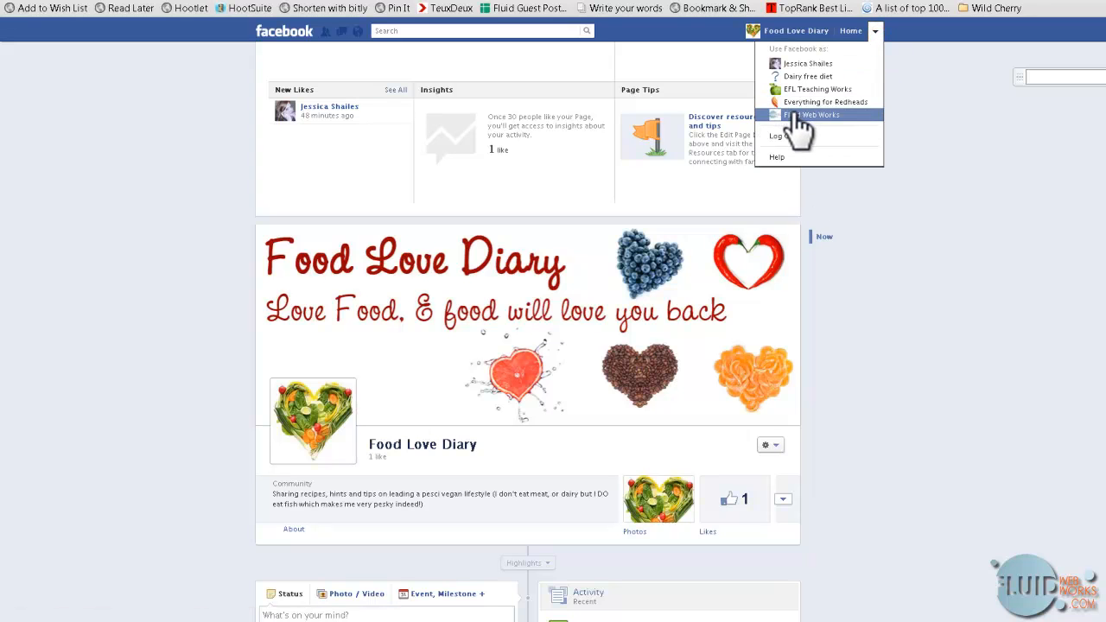
{"action": "left_click", "coordinate": [800, 116]}
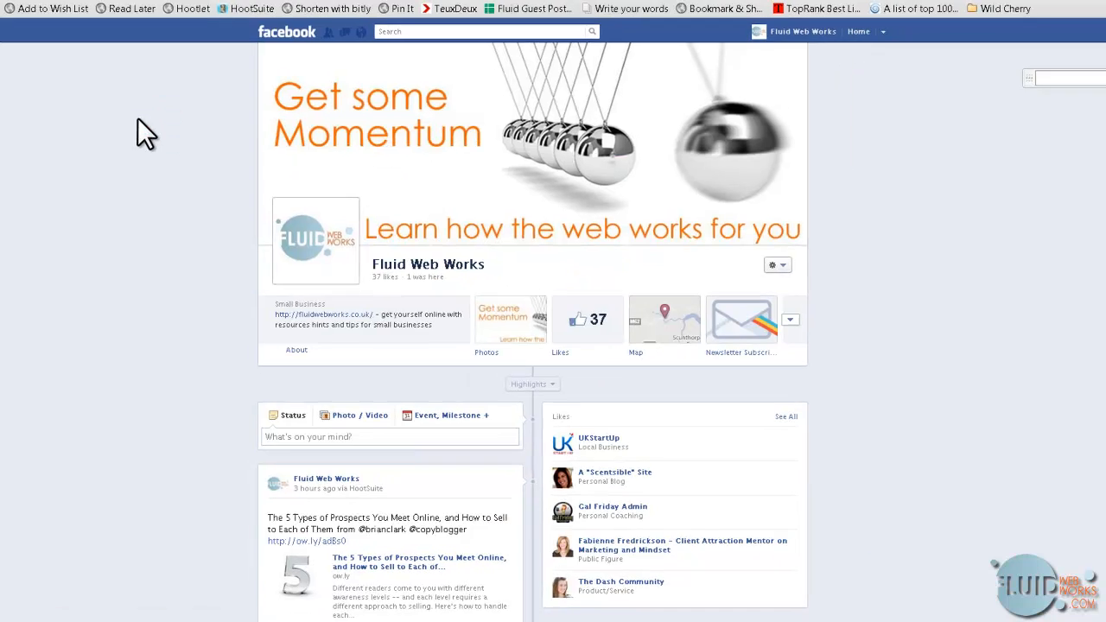